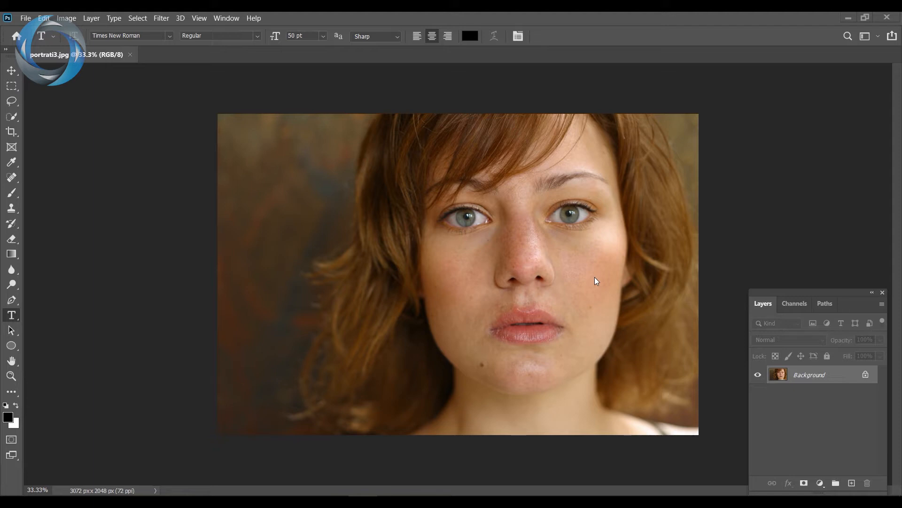
key(ctrl+plus)
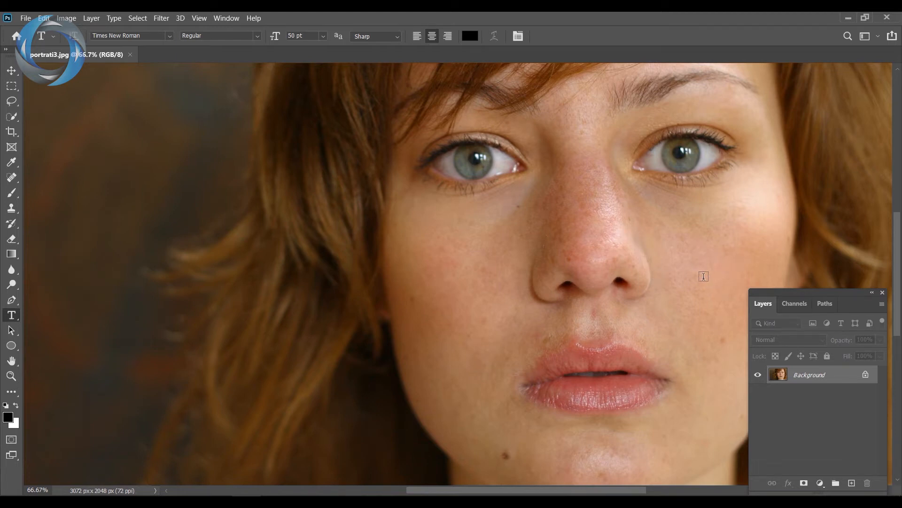
key(ctrl+minus)
key(ctrl+minus)
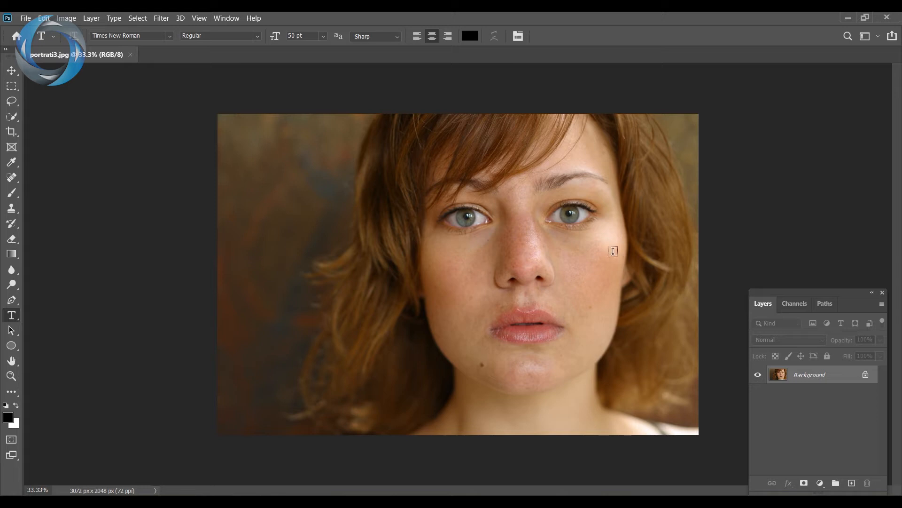
Step: Try a Hue/Saturation adjustment layer with the Reds saturation lowered to -39, and delete that layer
click(820, 484)
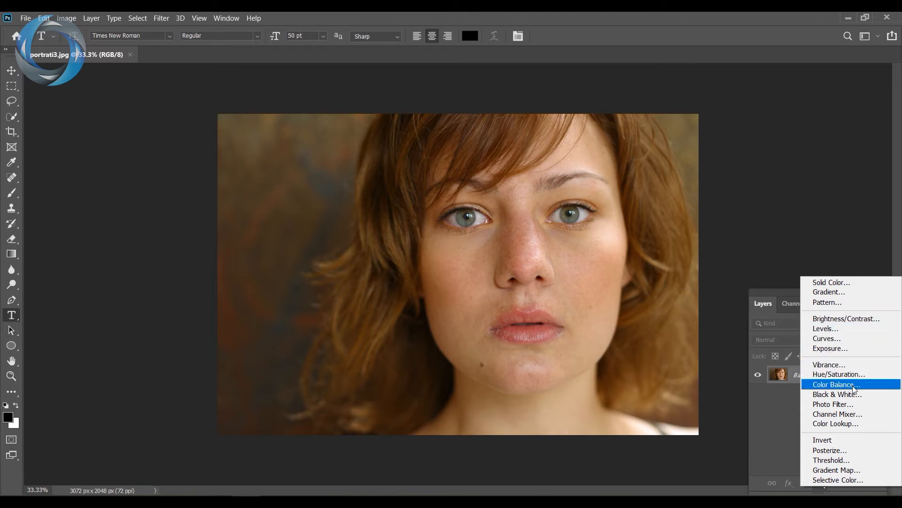
click(846, 374)
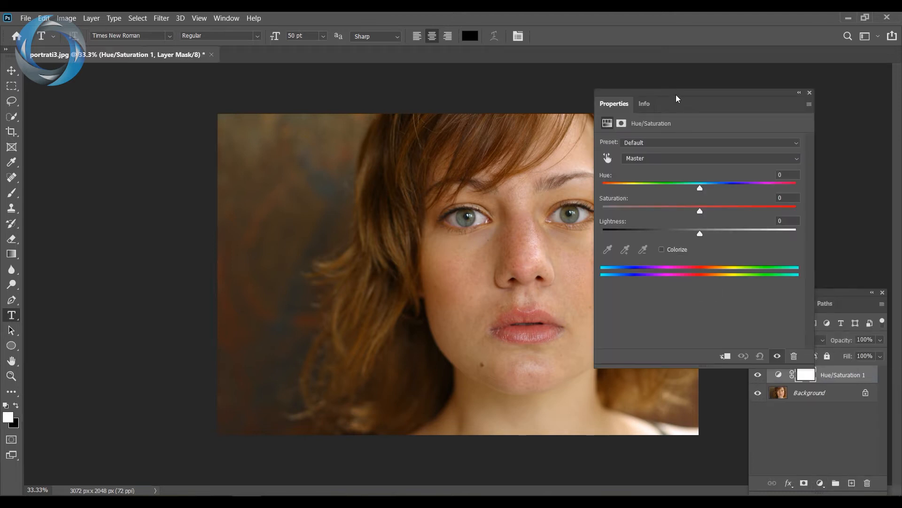
drag(676, 96, 730, 114)
click(730, 177)
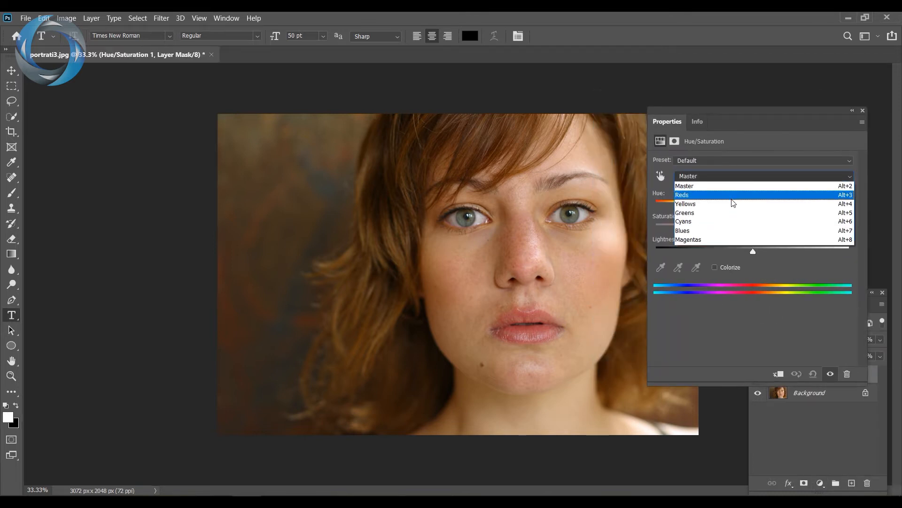
click(722, 194)
drag(753, 230, 717, 231)
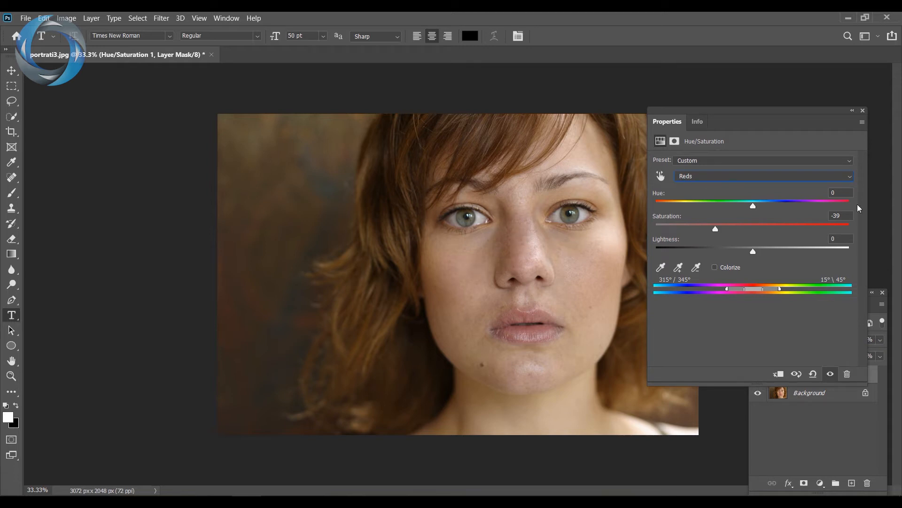
click(863, 110)
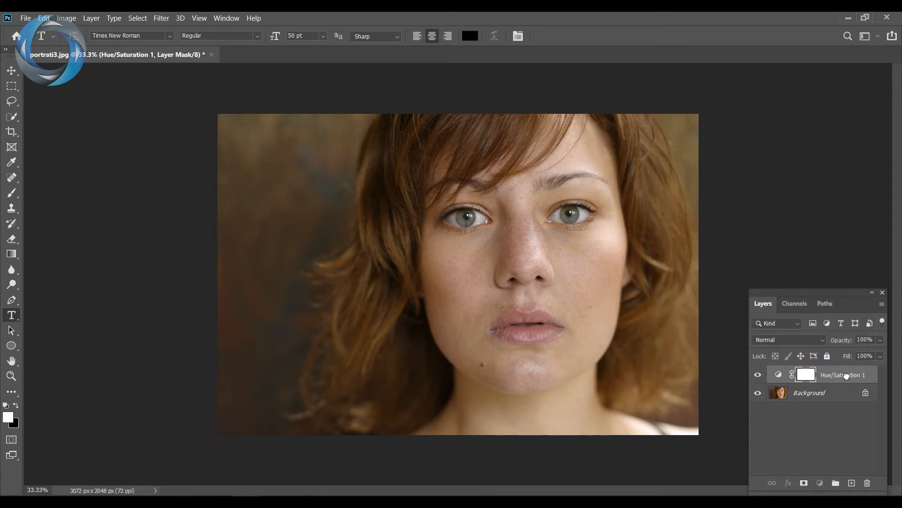
drag(846, 375, 869, 487)
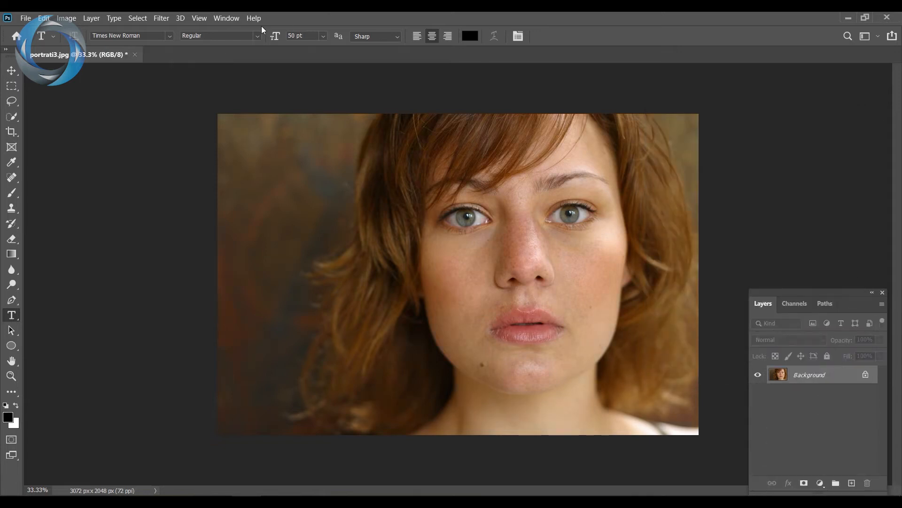
Step: Open the Camera Raw Filter and try Auto white balance, returning it to As Shot
click(161, 18)
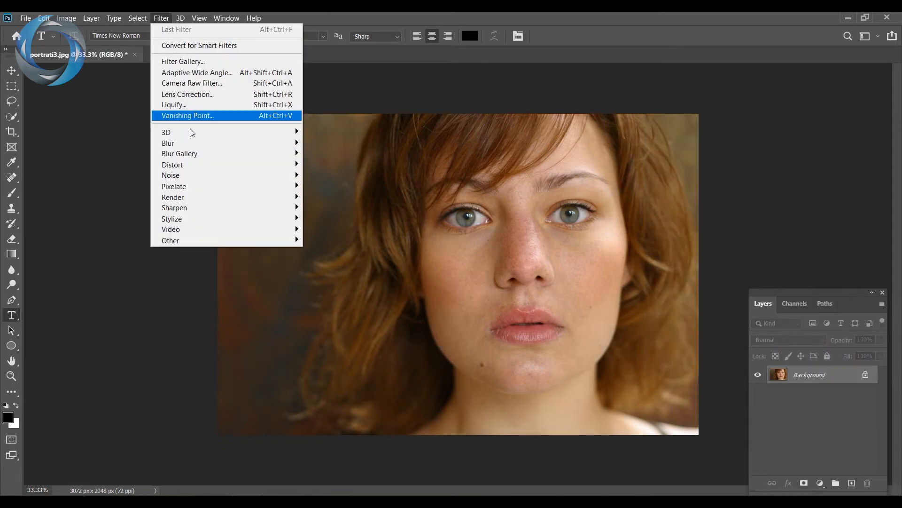
click(210, 89)
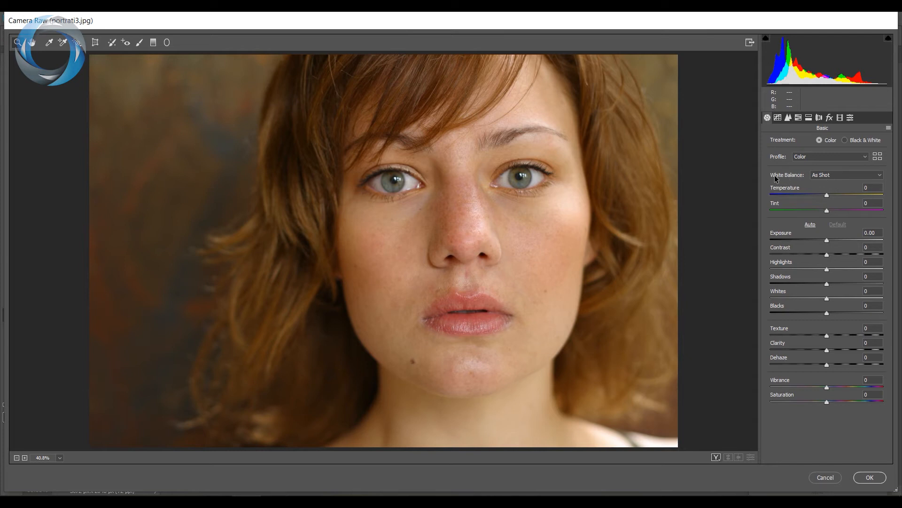
click(832, 176)
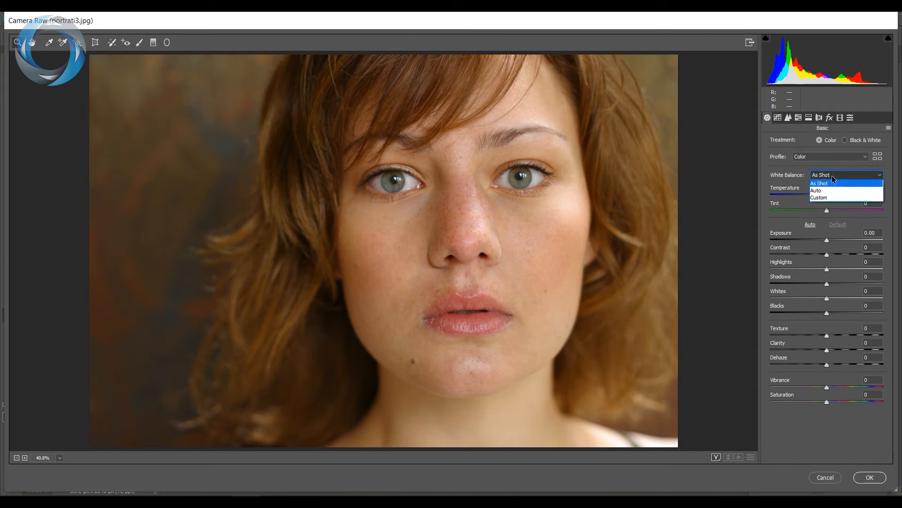
click(833, 190)
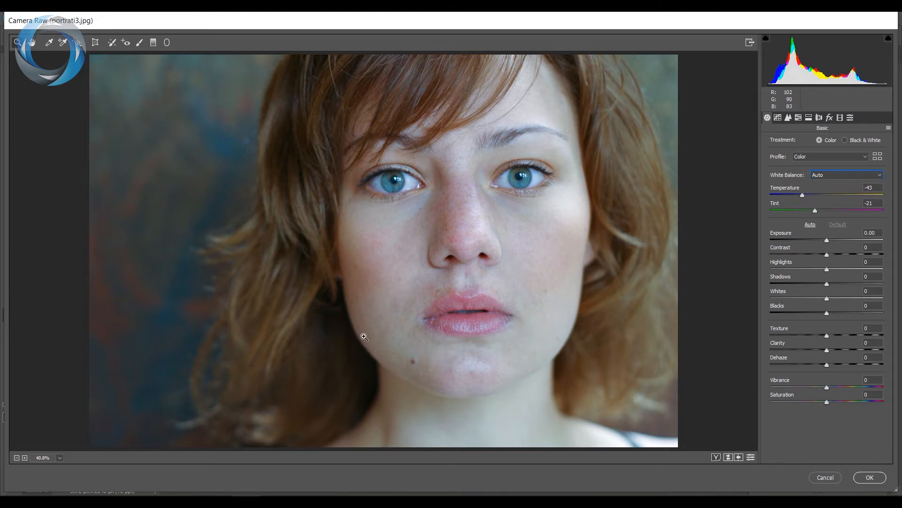
click(838, 176)
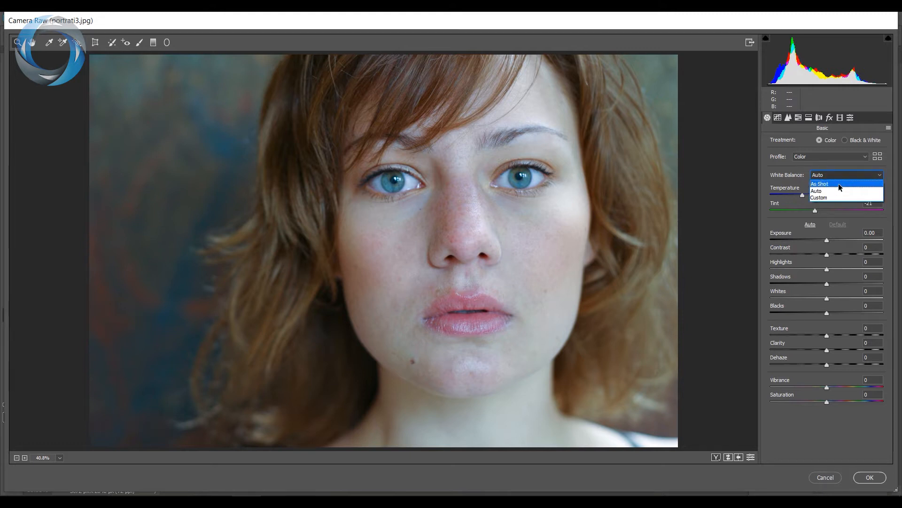
click(838, 183)
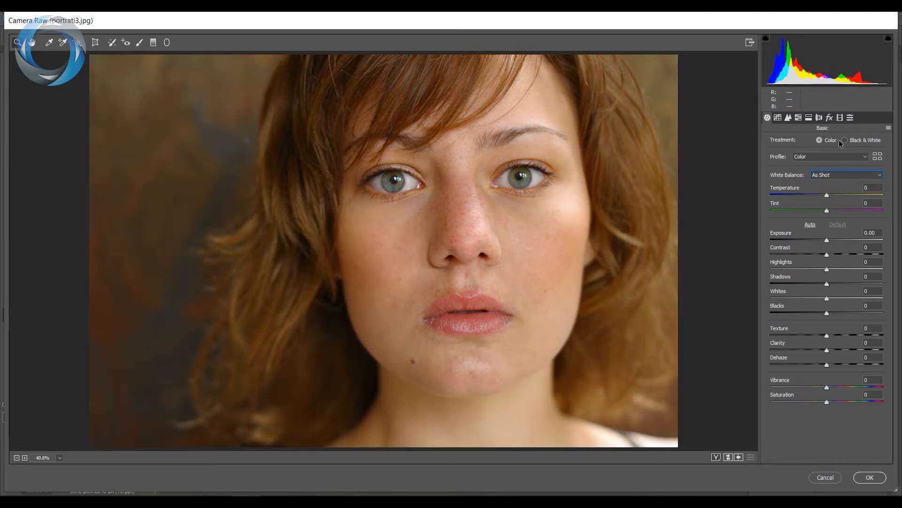
Step: Try an Oranges saturation of -23 in the HSL Adjustments, compare it with the original settings, and close Camera Raw
click(798, 118)
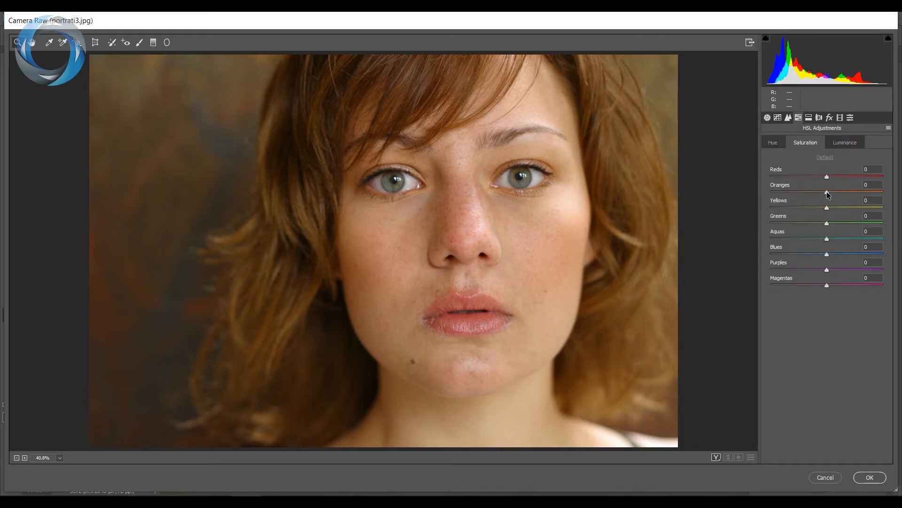
mouse_move(827, 193)
mouse_down()
mouse_move(801, 192)
mouse_move(815, 195)
mouse_up()
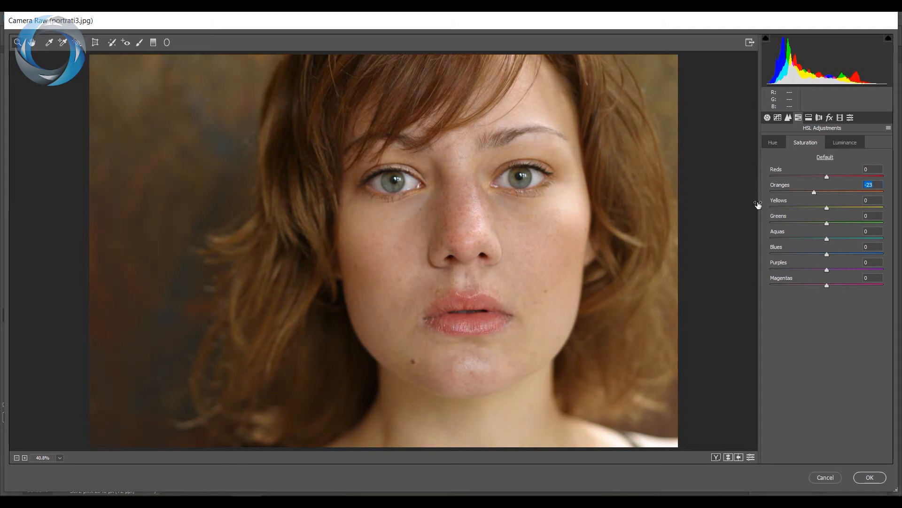
click(728, 457)
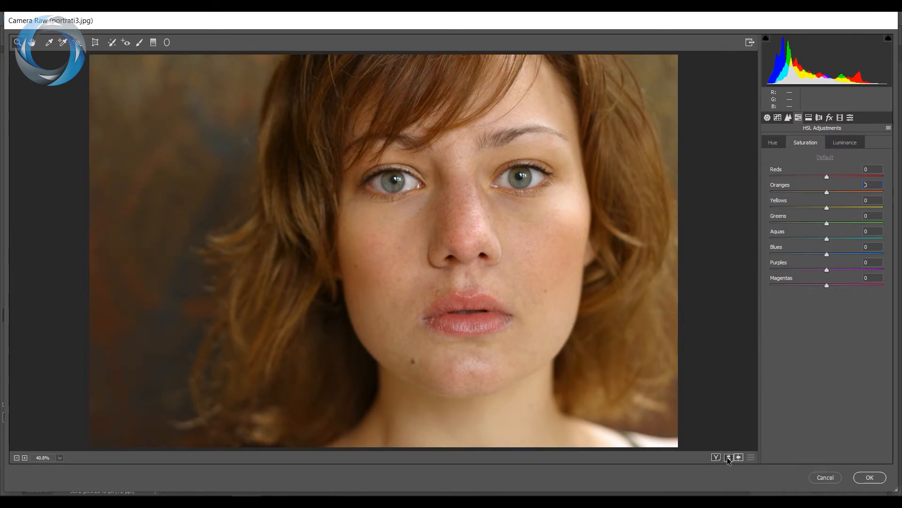
click(729, 458)
click(867, 482)
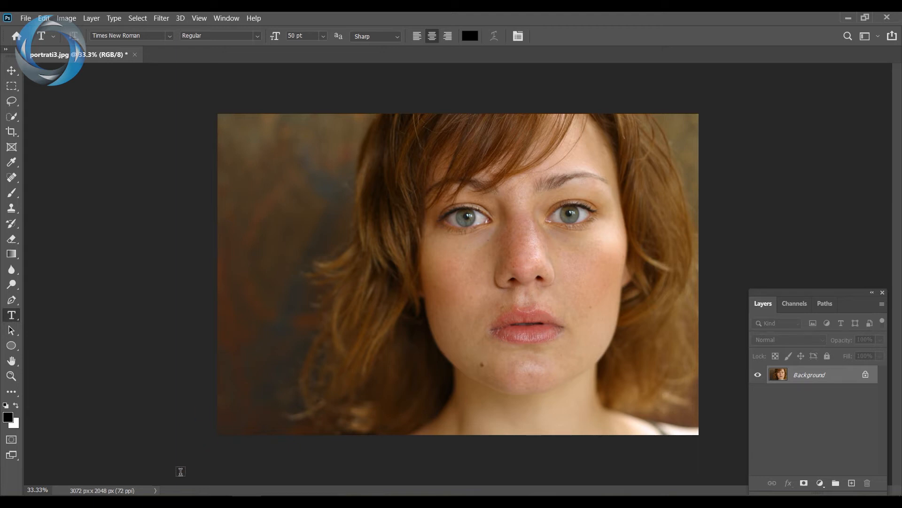
Step: Add a Curves adjustment layer and try setting the black point from the dark hair shadow below the jaw, undoing the sample
key(alt+Tab)
click(820, 488)
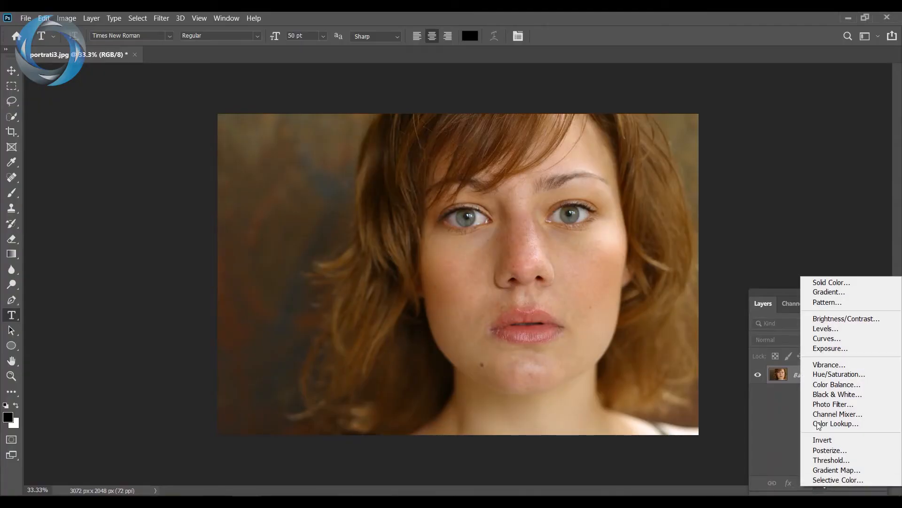
click(833, 337)
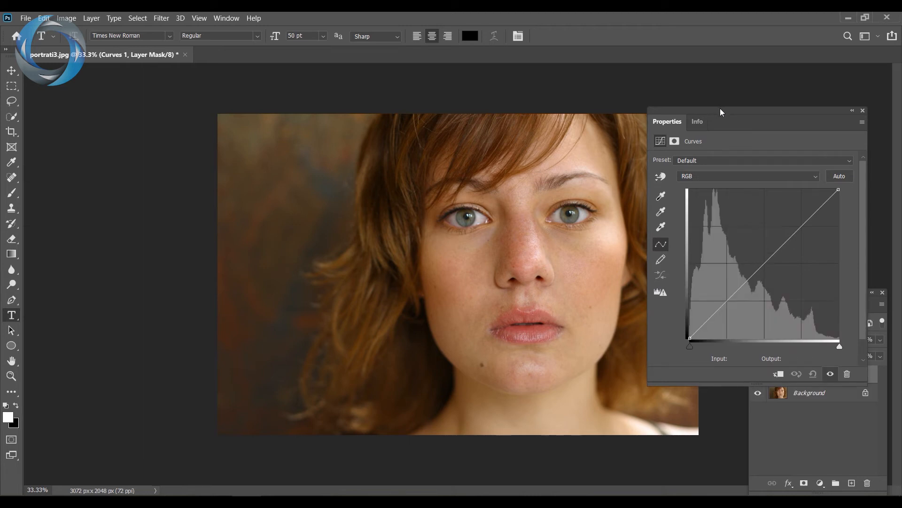
drag(720, 108, 766, 114)
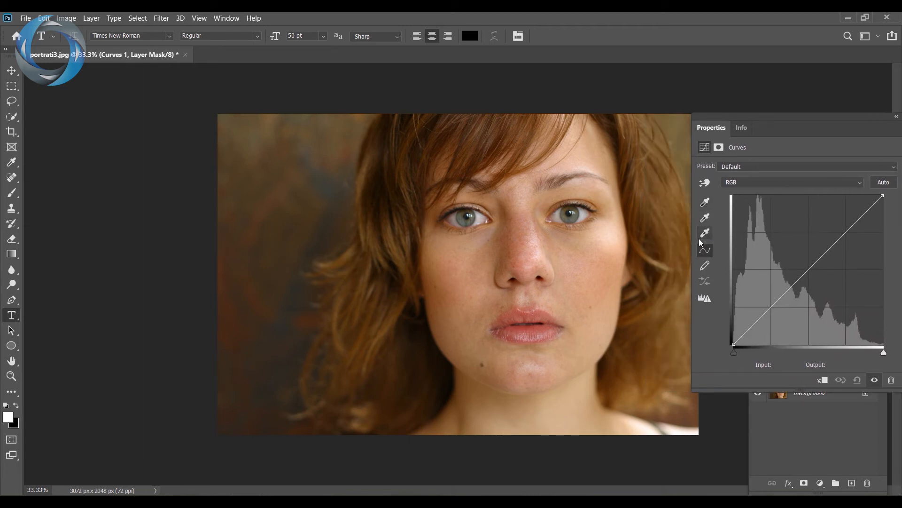
click(708, 205)
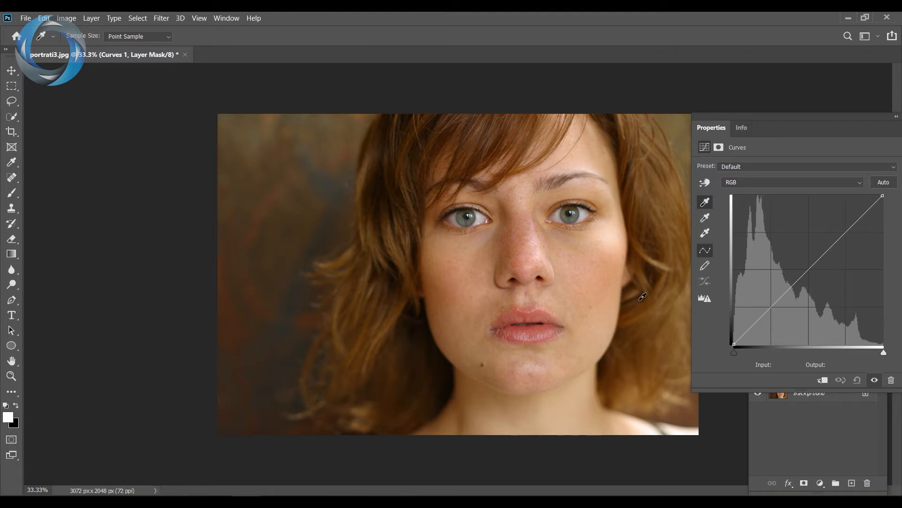
click(453, 390)
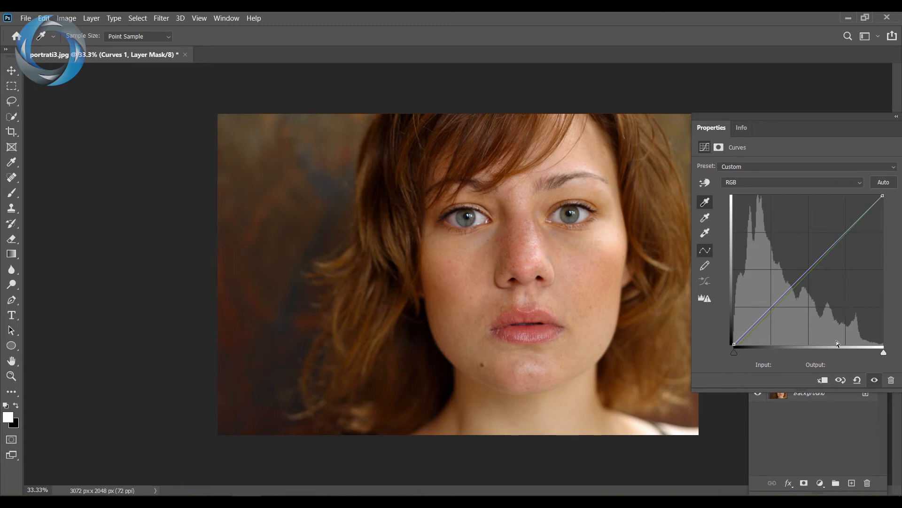
drag(844, 334, 719, 265)
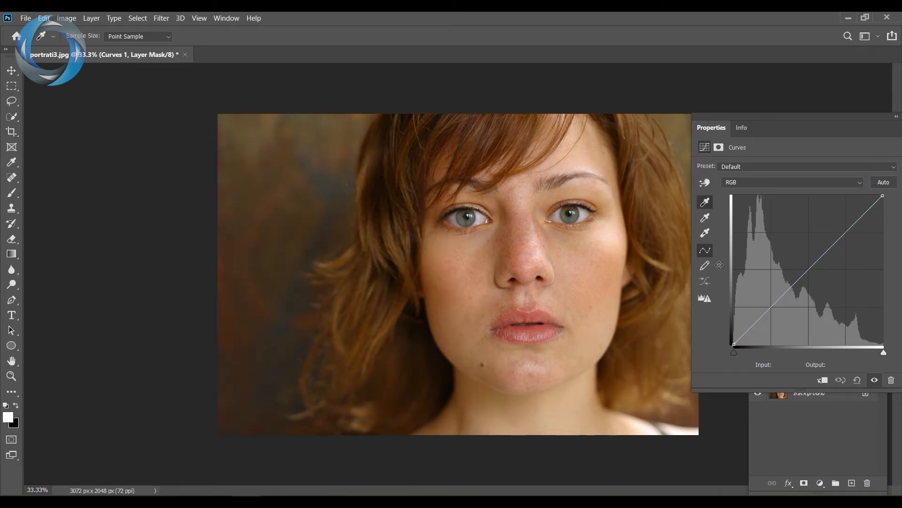
Step: Try setting the Curves white point from the white of the eye and undo it
click(706, 235)
click(469, 214)
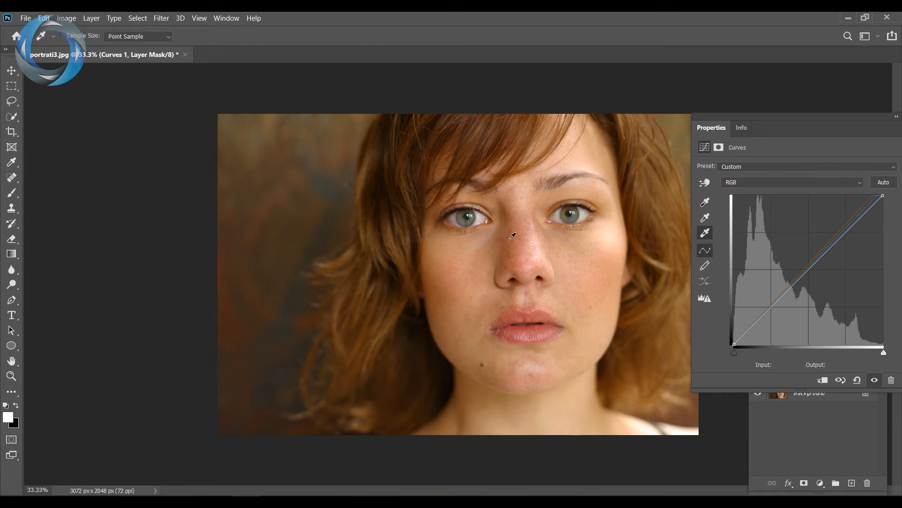
key(ctrl+z)
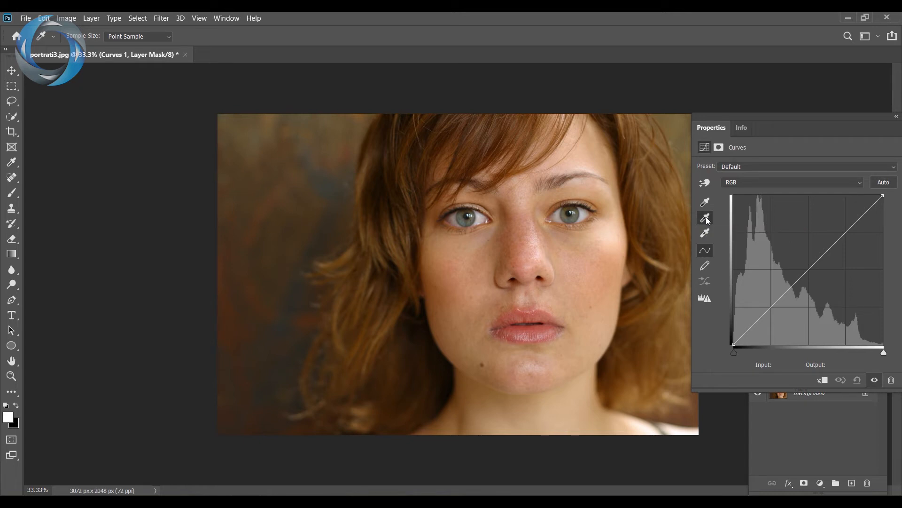
Step: Choose the Curves gray point eyedropper, view the grey card color correction images in the browser, and return to Photoshop
click(706, 218)
click(157, 459)
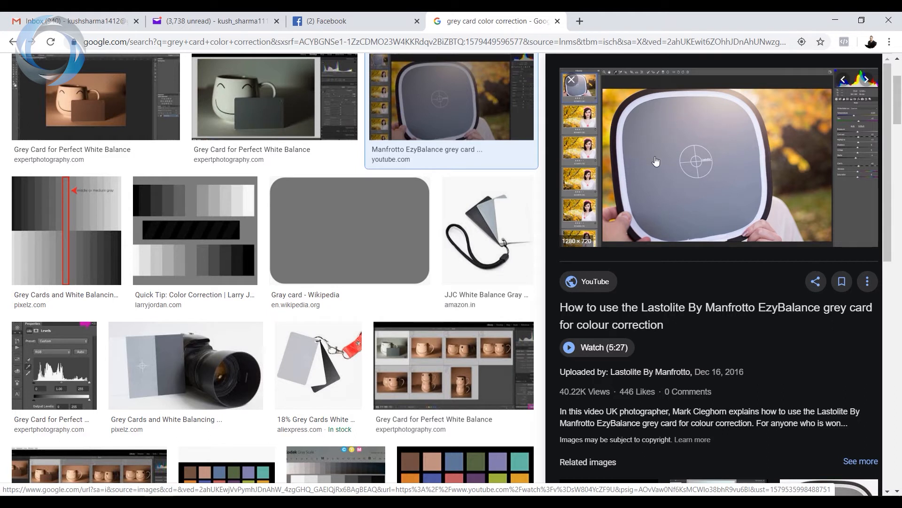
click(247, 496)
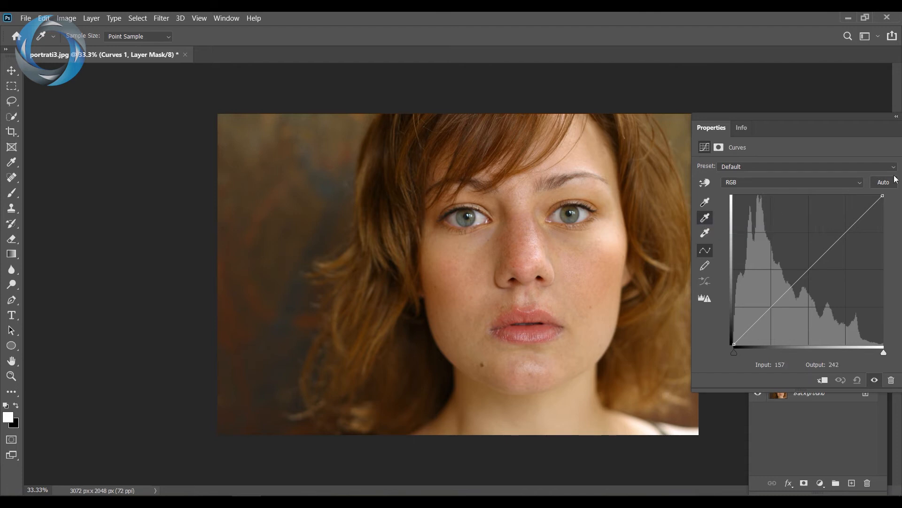
Step: Collapse the Curves properties, delete the Curves adjustment layer, and switch back to the Type tool
click(896, 117)
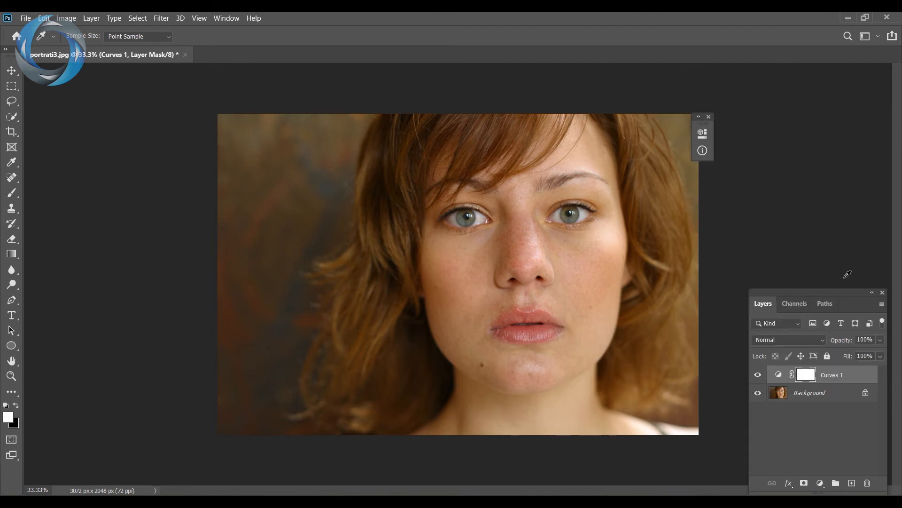
drag(828, 378, 867, 483)
key(t)
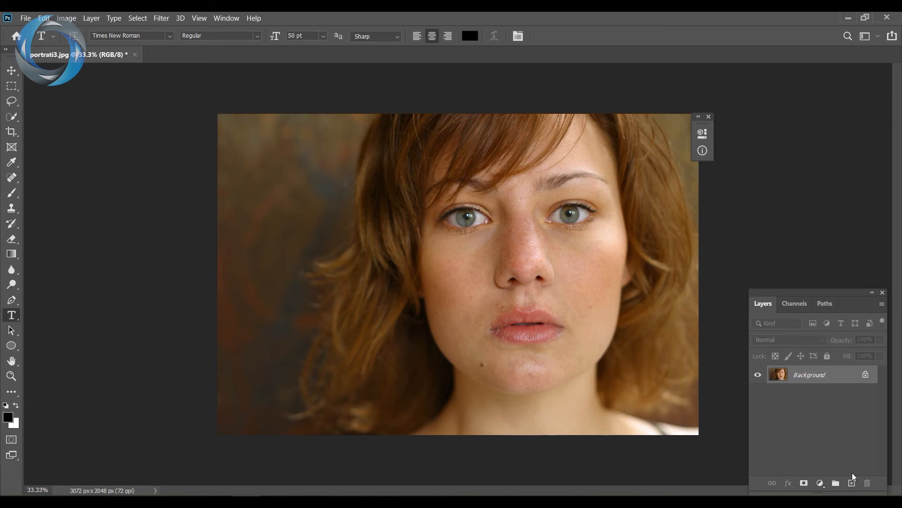
Step: Add a new layer above the Background and fill it with 50% Gray in Normal mode at 100% opacity
click(852, 483)
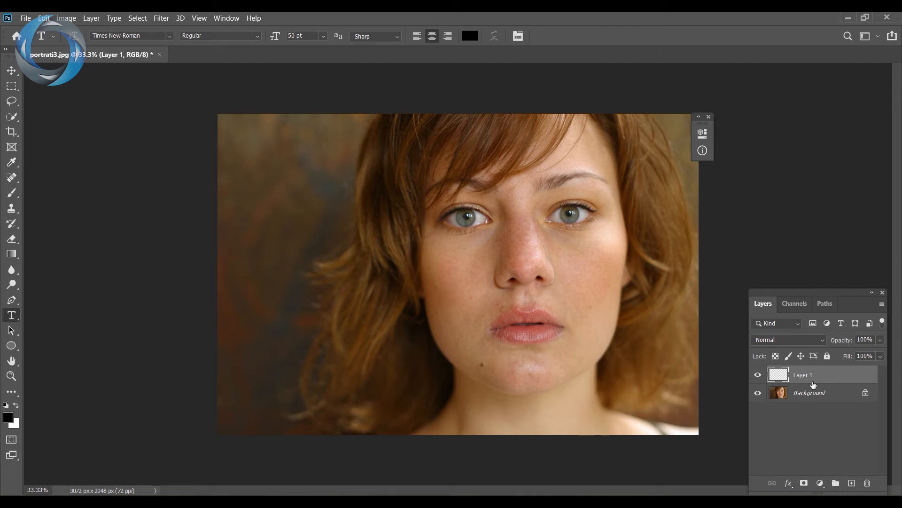
click(67, 18)
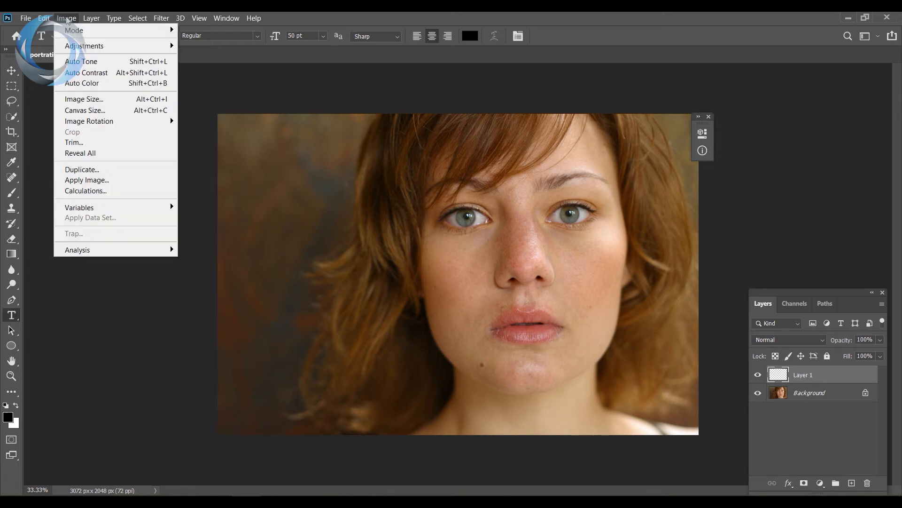
mouse_move(44, 19)
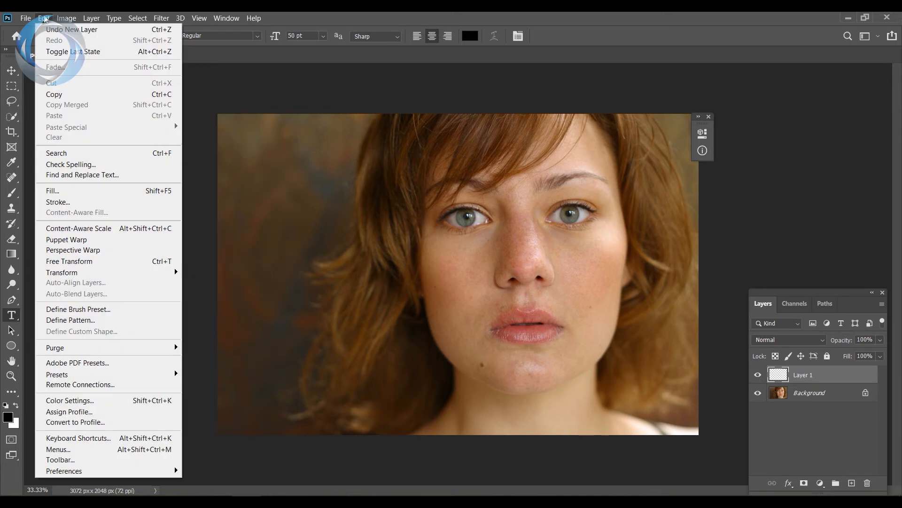
click(80, 189)
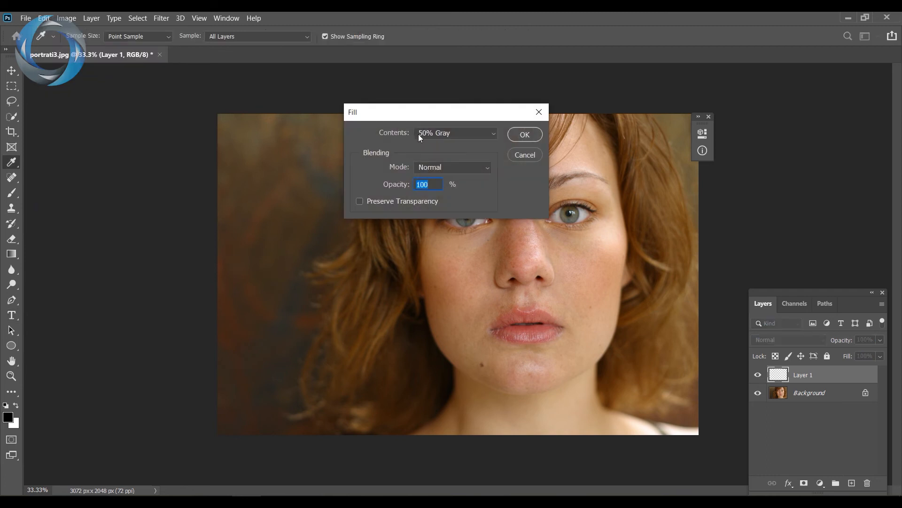
click(433, 133)
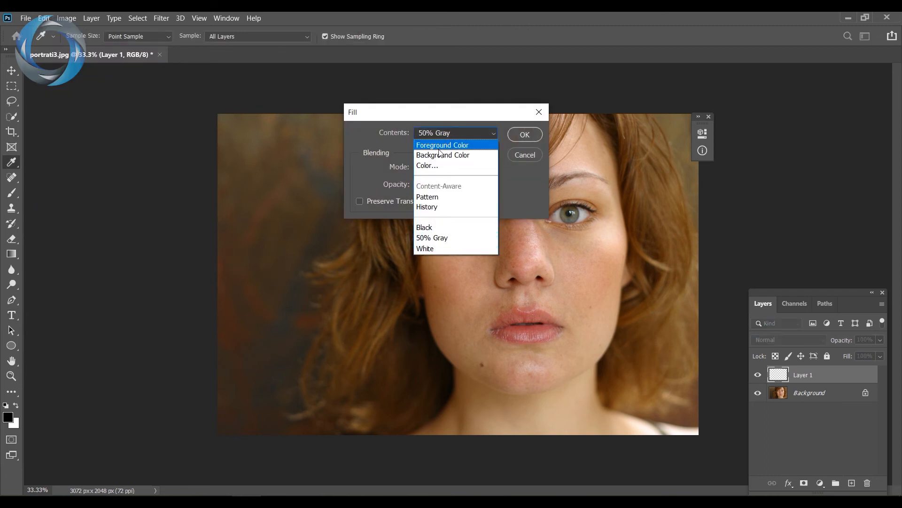
click(438, 241)
click(517, 134)
key(t)
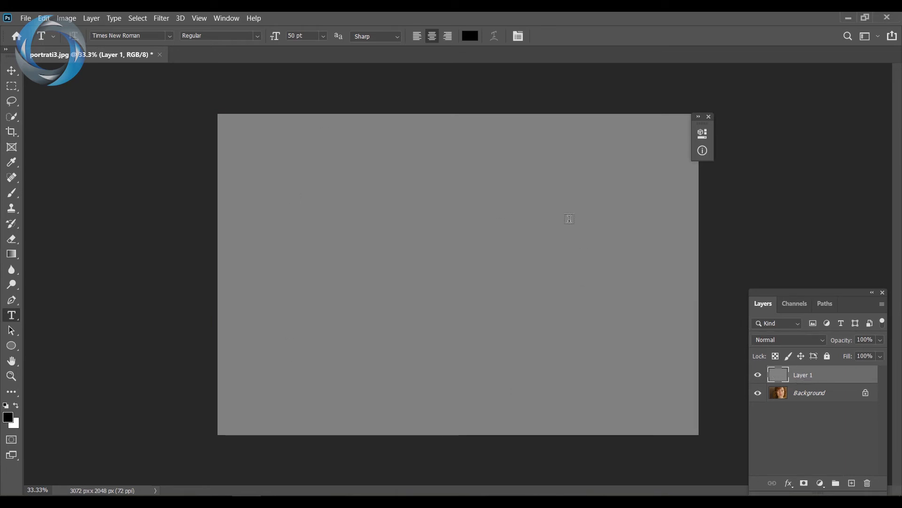
Step: Set the gray layer's blend mode to Difference and compare the portrait with that layer hidden and shown
click(825, 399)
click(822, 382)
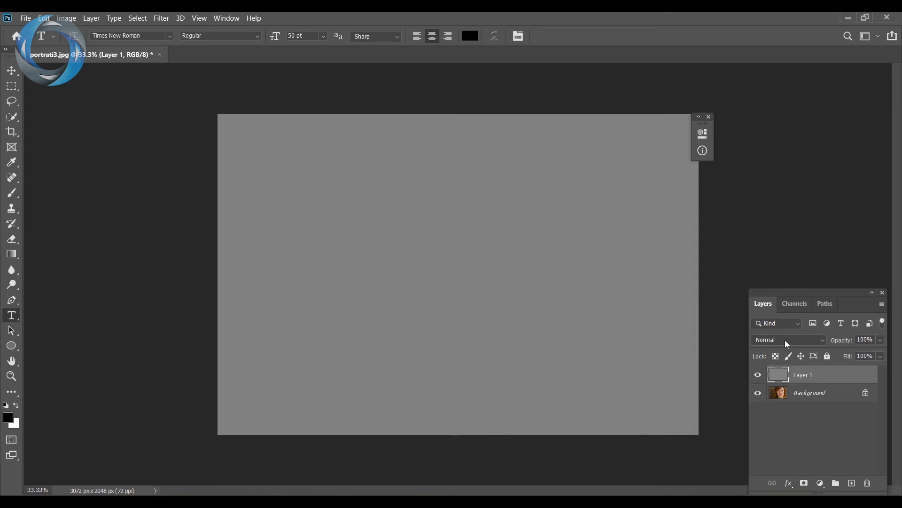
click(785, 340)
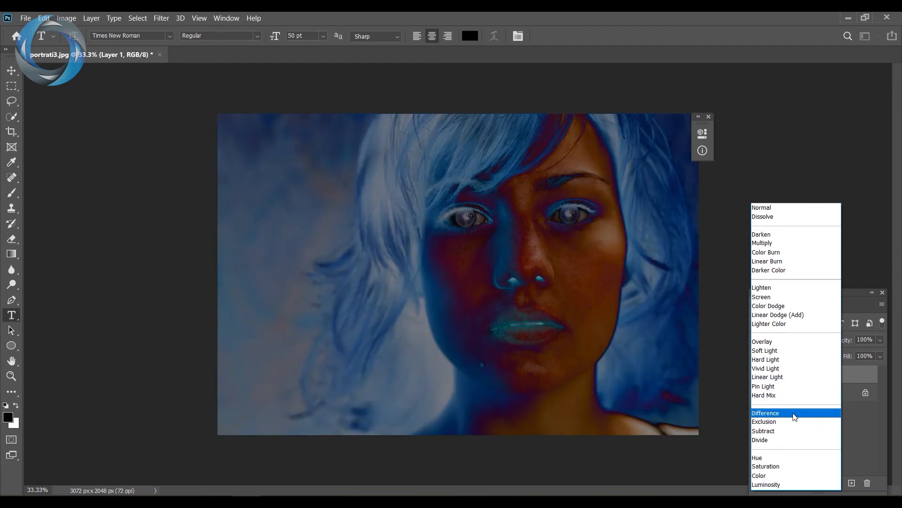
click(793, 413)
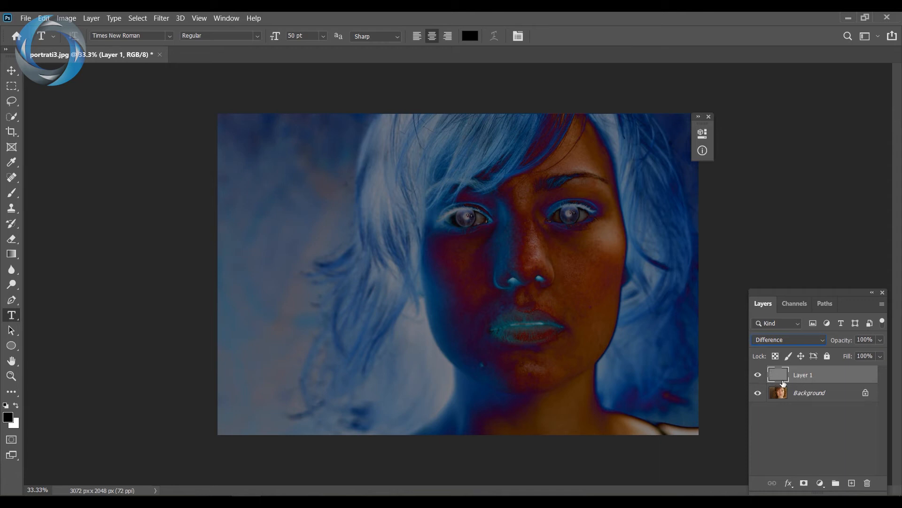
click(758, 375)
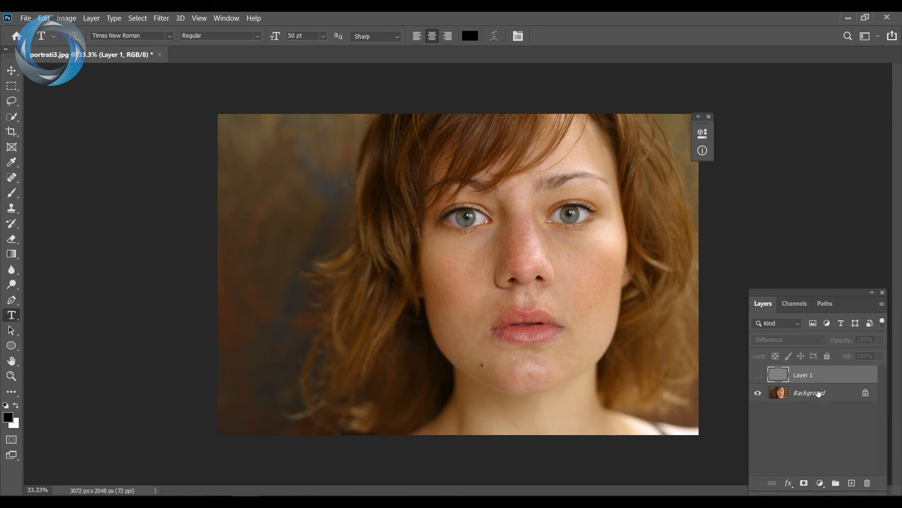
click(758, 374)
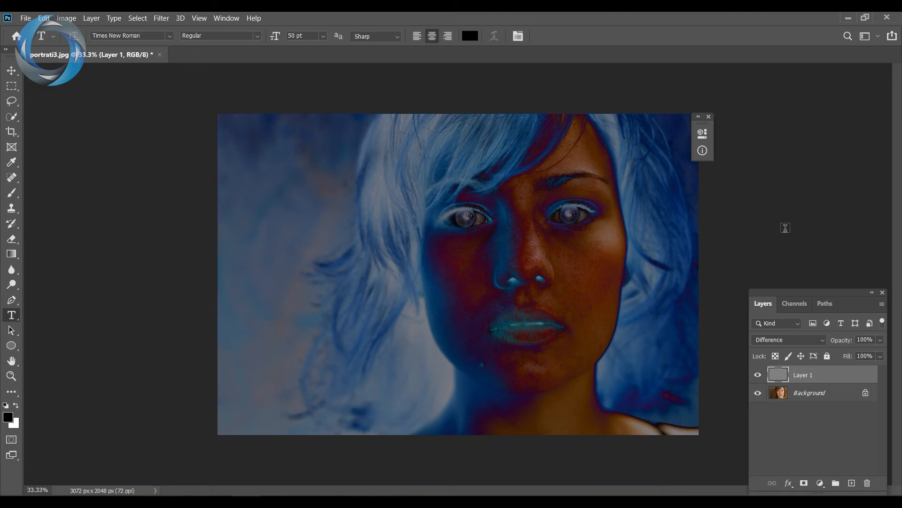
Step: Select the Background layer and examine the white of the eye up close with the gray layer on and off
click(798, 397)
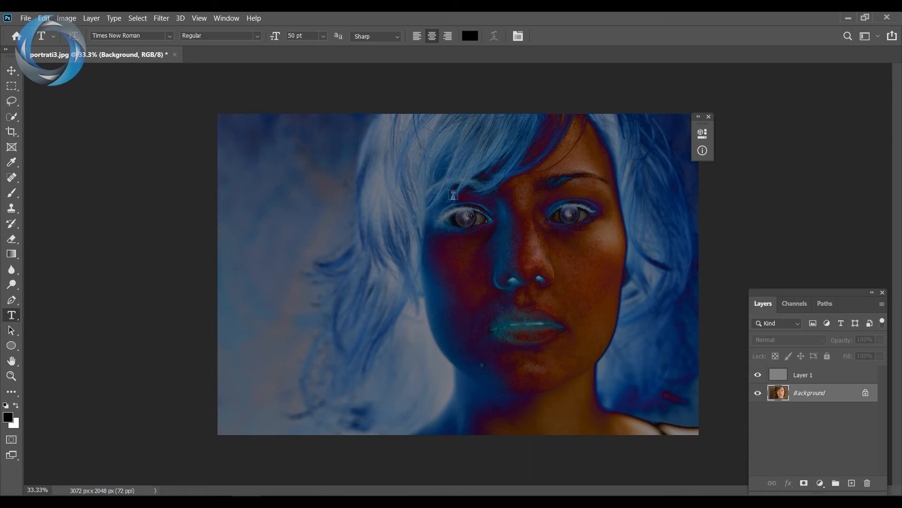
key(ctrl+plus)
key(ctrl+plus)
key(ctrl+plus)
key(ctrl+plus)
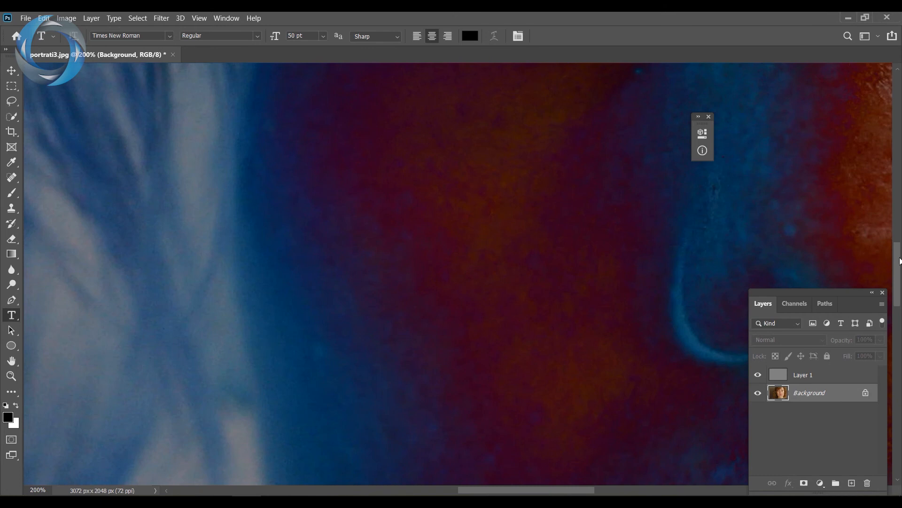
drag(899, 262, 898, 216)
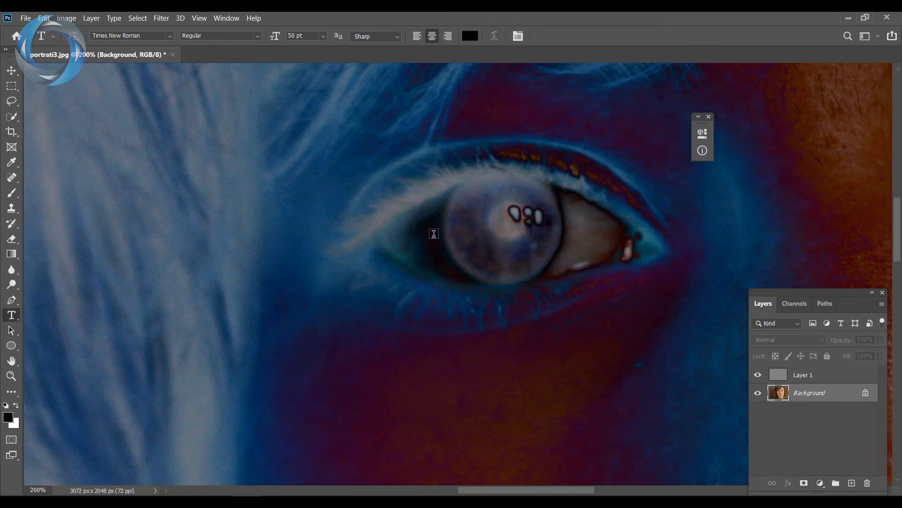
click(757, 375)
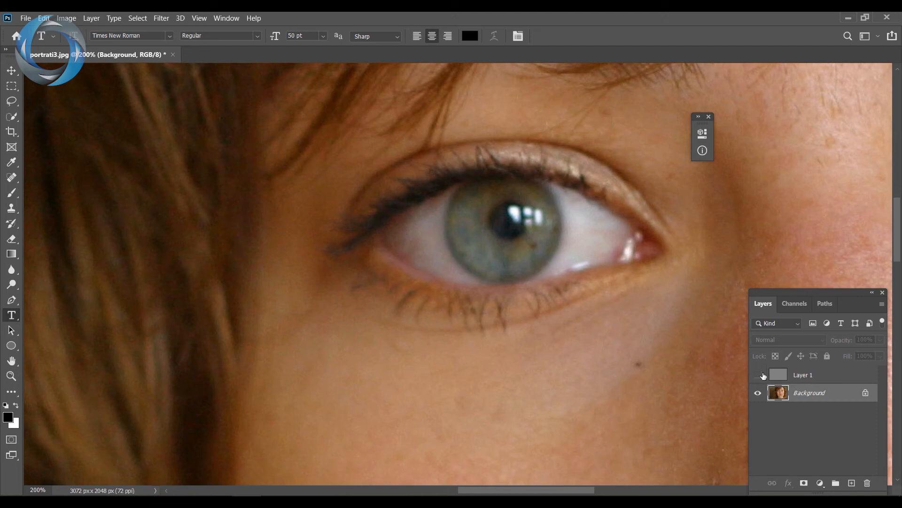
click(758, 375)
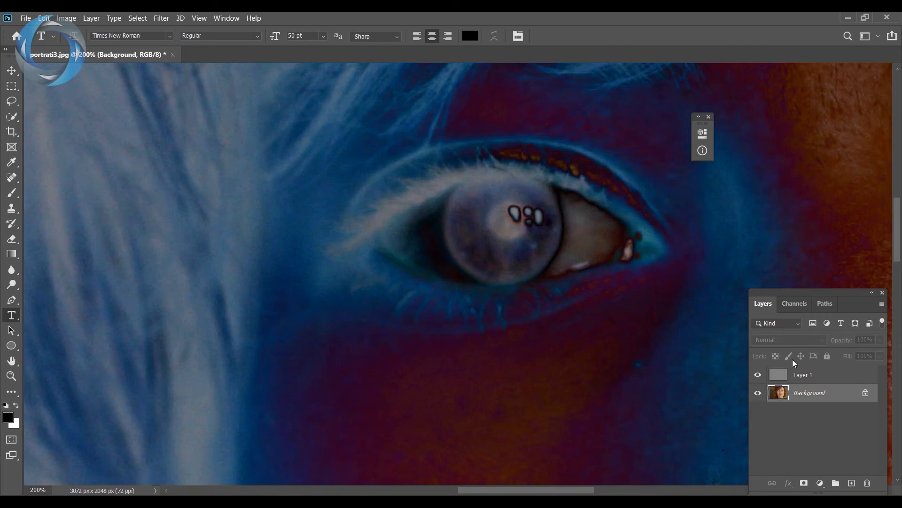
Step: Add a Curves adjustment layer directly above the Background and choose its gray point eyedropper
click(822, 483)
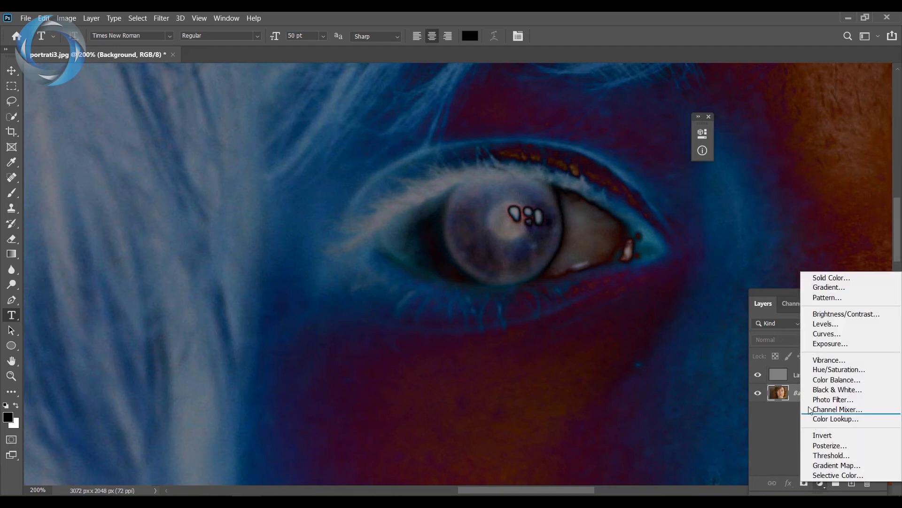
click(822, 333)
drag(557, 134, 686, 129)
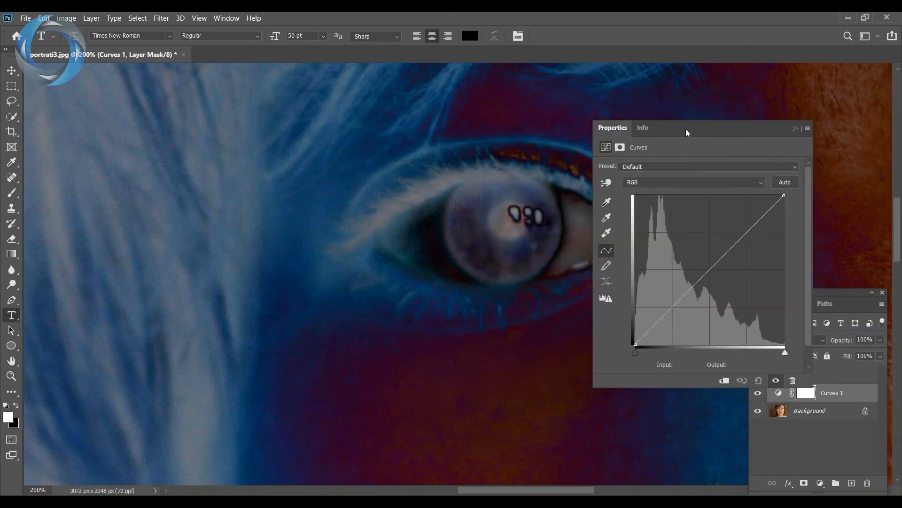
click(610, 218)
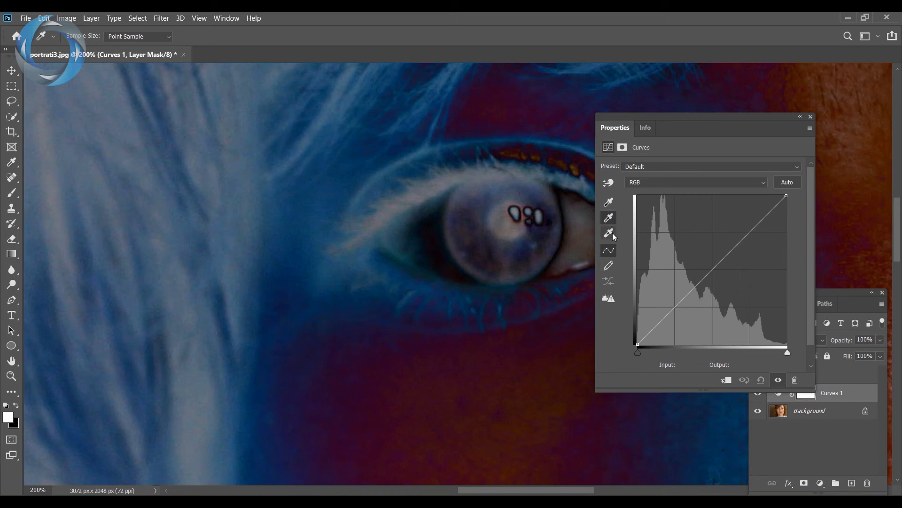
click(612, 234)
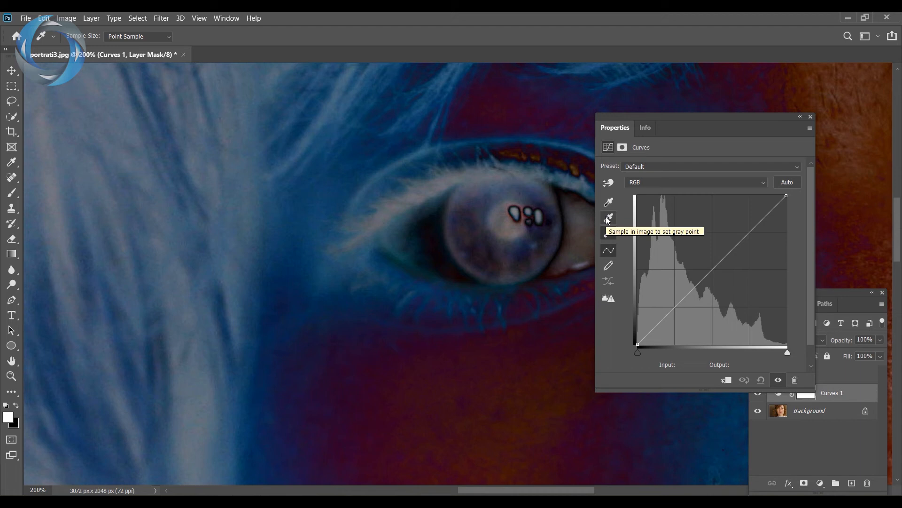
click(610, 221)
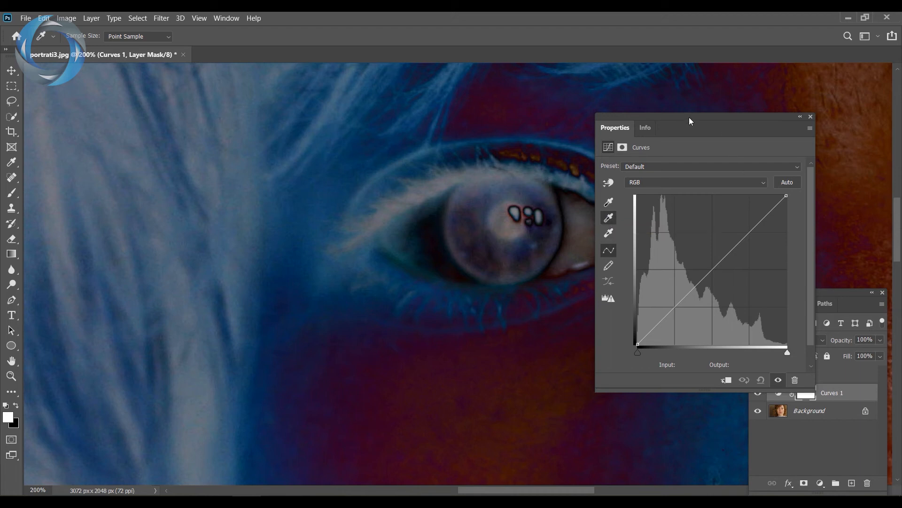
drag(689, 117, 718, 95)
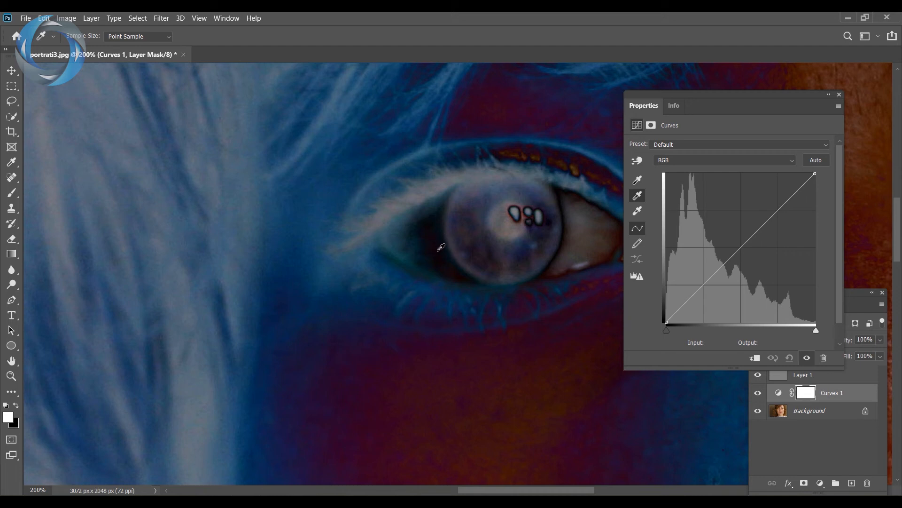
Step: Close the Curves properties, switch back to the Type tool, and delete the Curves adjustment layer
click(840, 94)
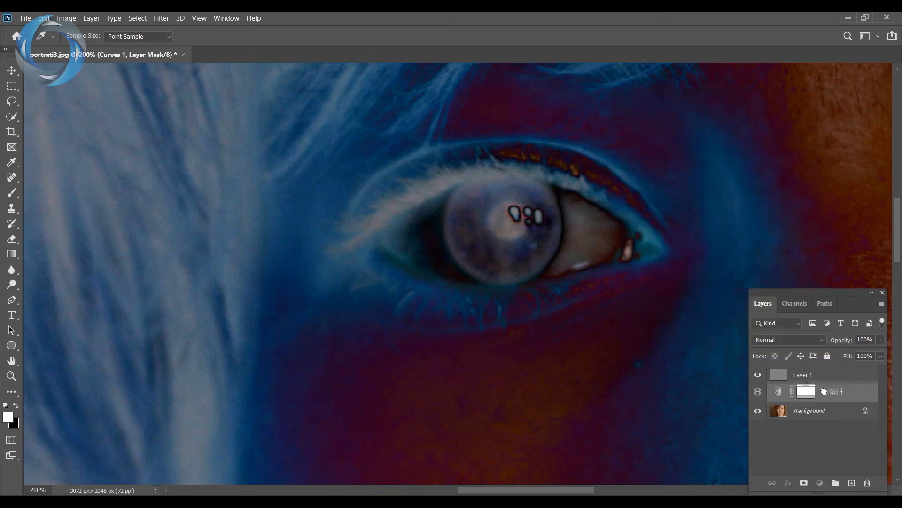
key(t)
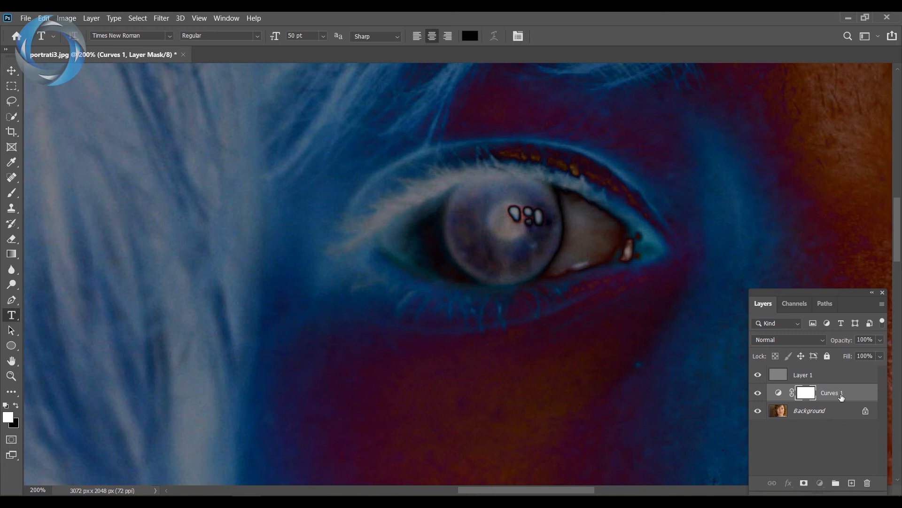
drag(839, 395, 867, 483)
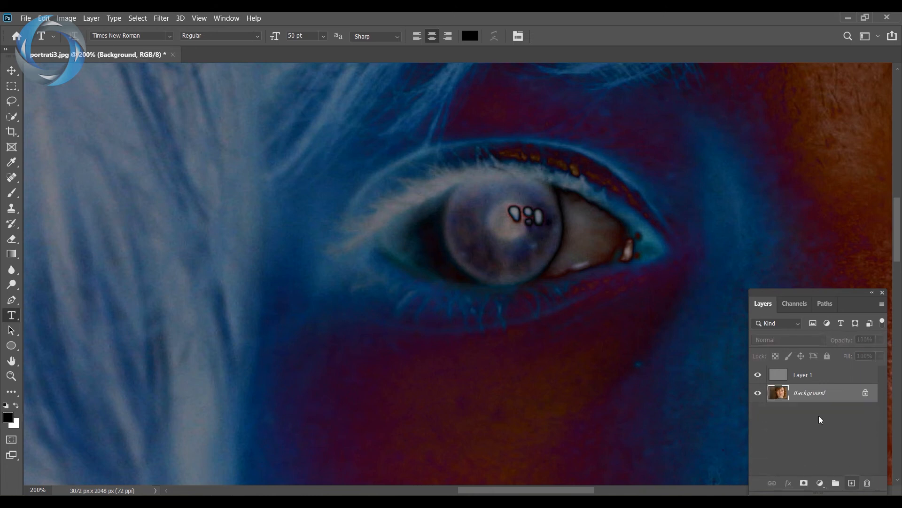
Step: Add a Threshold adjustment layer above the gray Difference layer
click(816, 379)
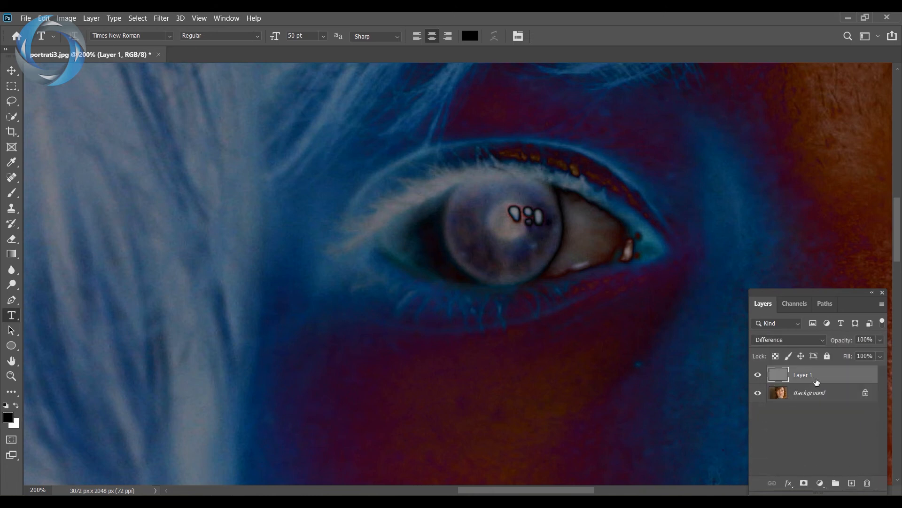
key(ctrl+minus)
key(ctrl+minus)
key(ctrl+minus)
key(ctrl+minus)
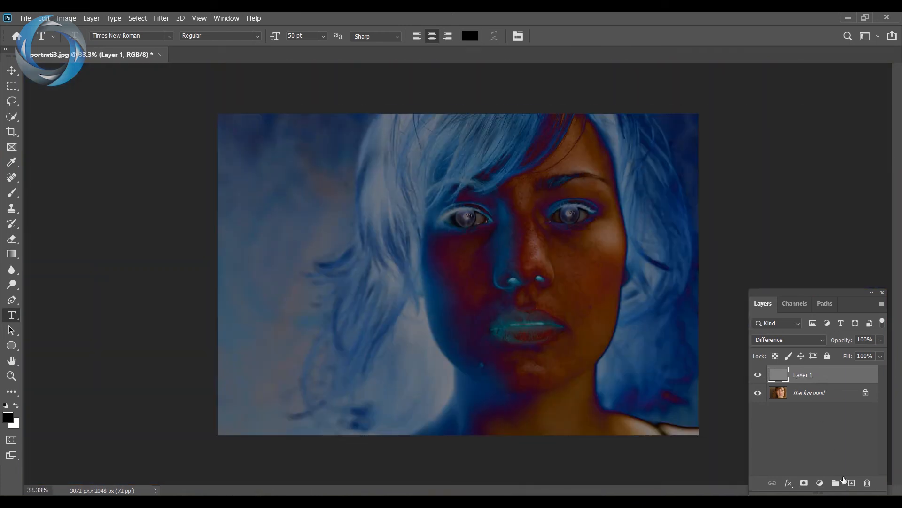
click(820, 484)
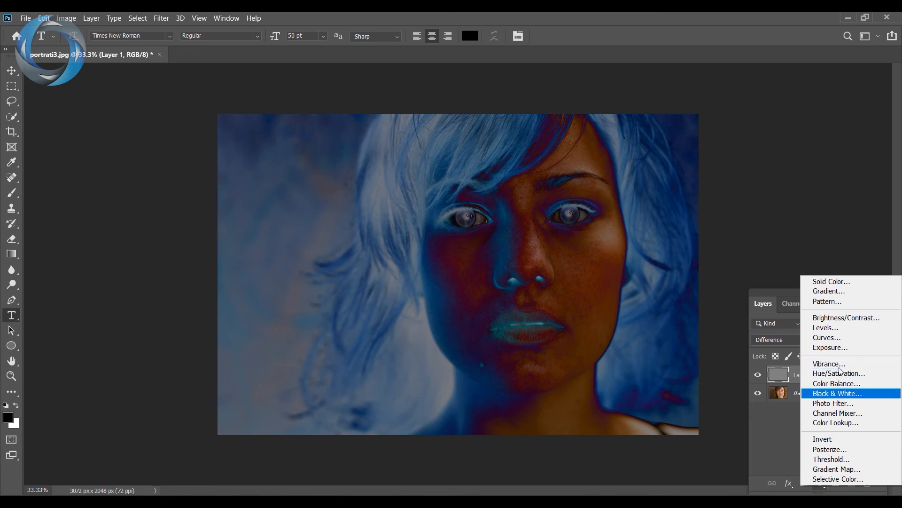
click(833, 463)
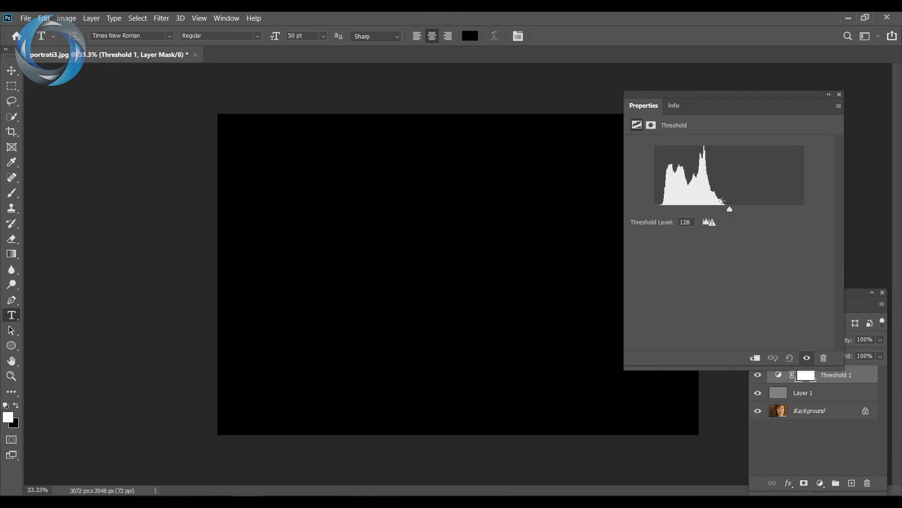
Step: Lower the threshold level to 8 to isolate the most neutral spots of the portrait
drag(726, 208, 668, 209)
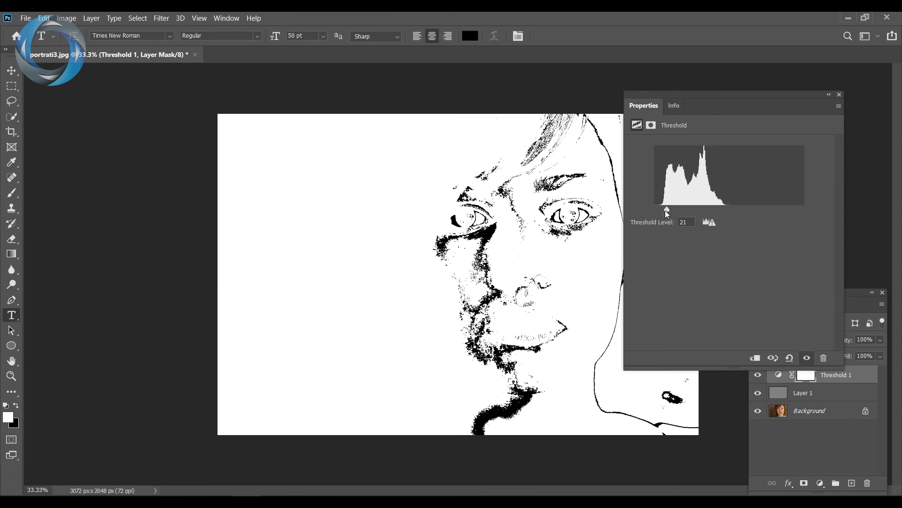
mouse_move(665, 210)
mouse_down()
mouse_move(720, 204)
mouse_move(662, 207)
mouse_up()
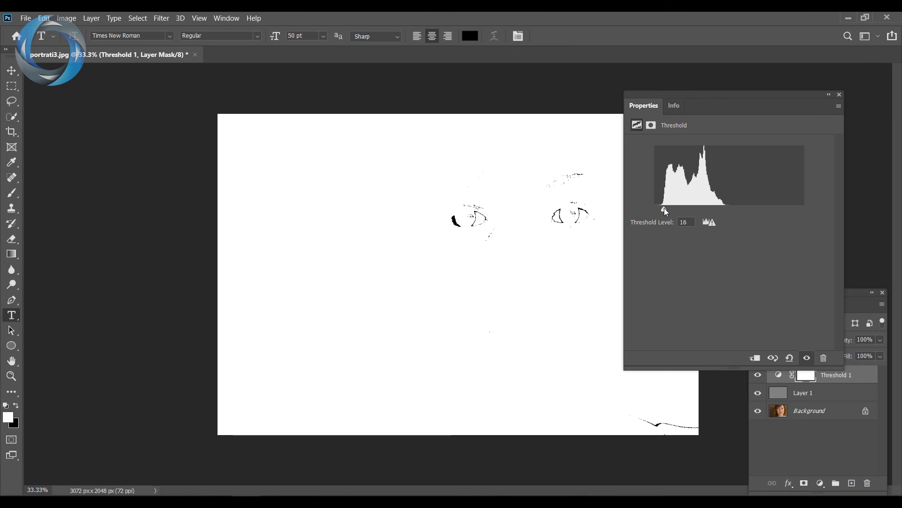
drag(664, 207, 661, 208)
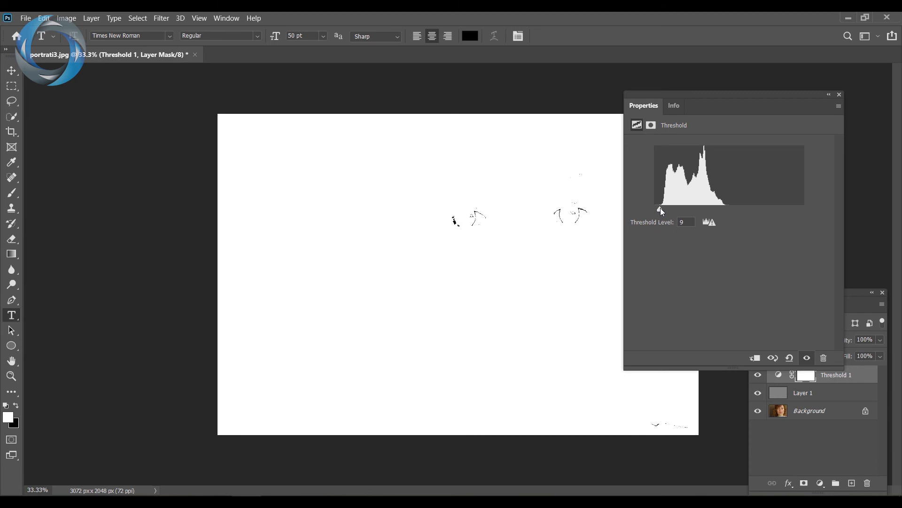
drag(661, 208, 659, 208)
Step: Place a color sampler point with the Eyedropper tool on the largest black spot beside the portrait's left-hand eye
key(ctrl+plus)
key(ctrl+plus)
key(ctrl+plus)
key(ctrl+plus)
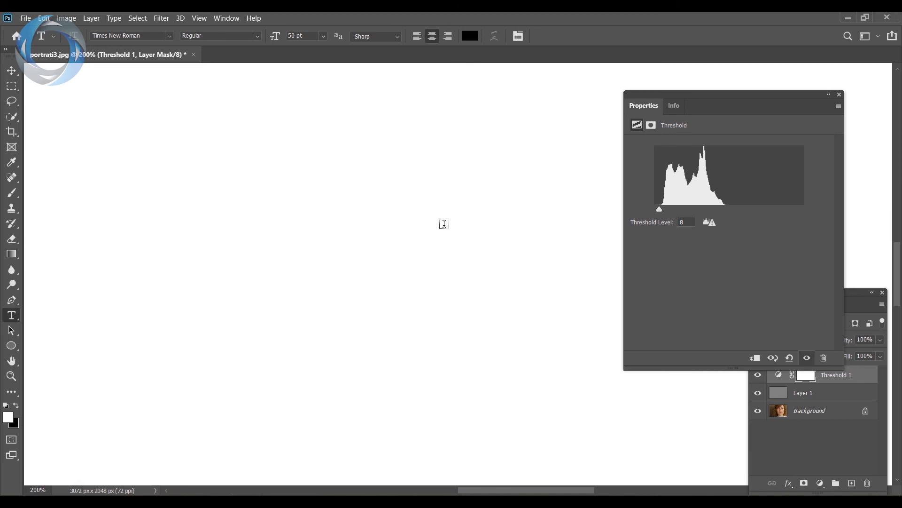
drag(480, 157, 491, 365)
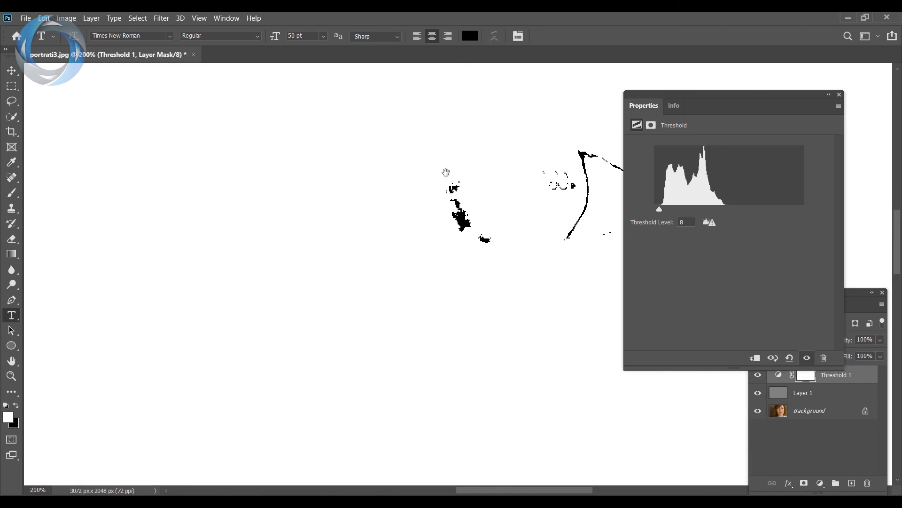
key(ctrl+plus)
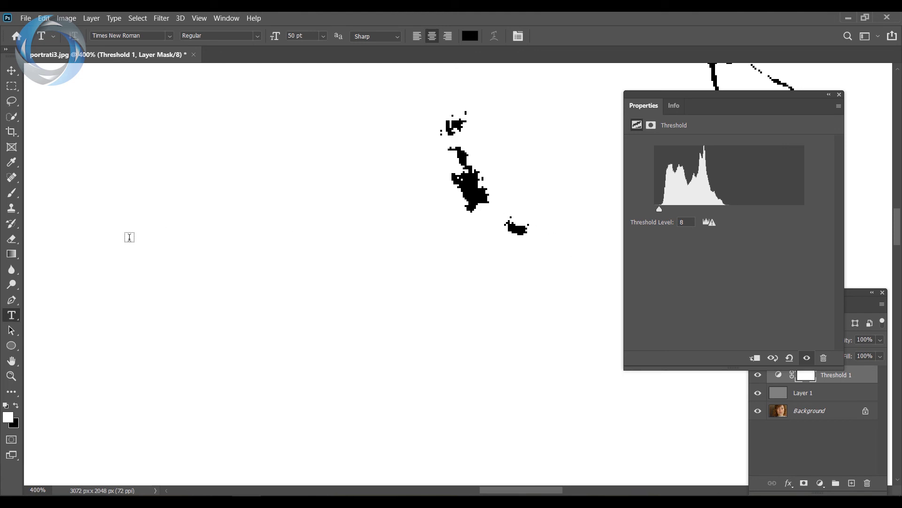
click(12, 163)
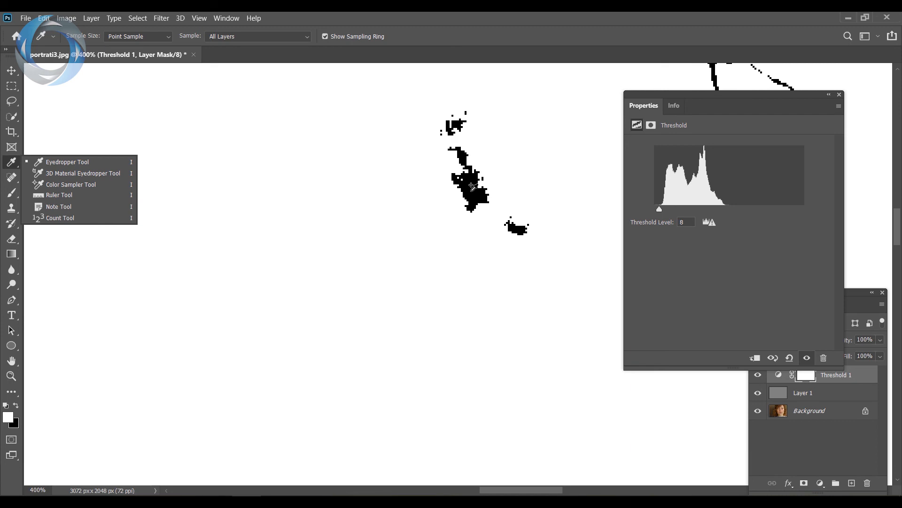
key(shift)
shift+click(470, 189)
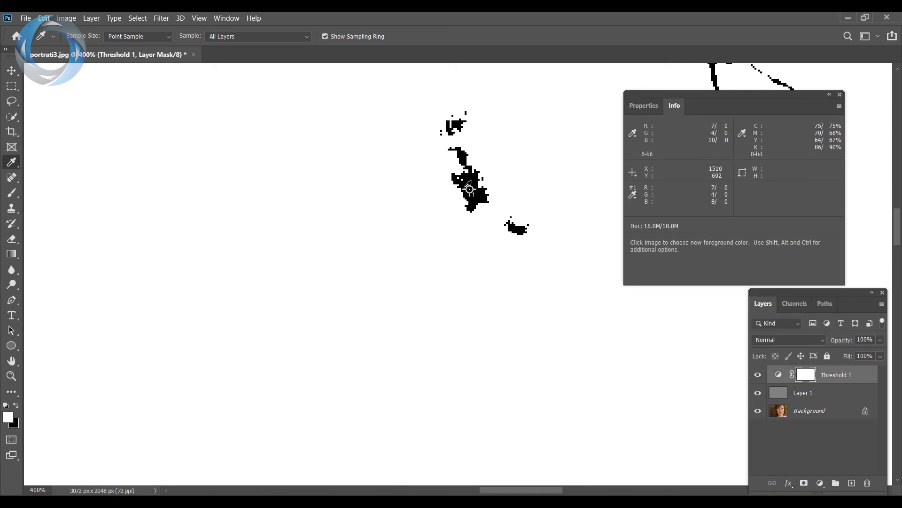
Step: Close the Info readout and delete the Threshold adjustment layer and the gray Difference layer, leaving only the Background
key(ctrl+minus)
key(ctrl+minus)
key(ctrl+minus)
key(ctrl+minus)
key(ctrl+minus)
key(ctrl+minus)
key(ctrl+minus)
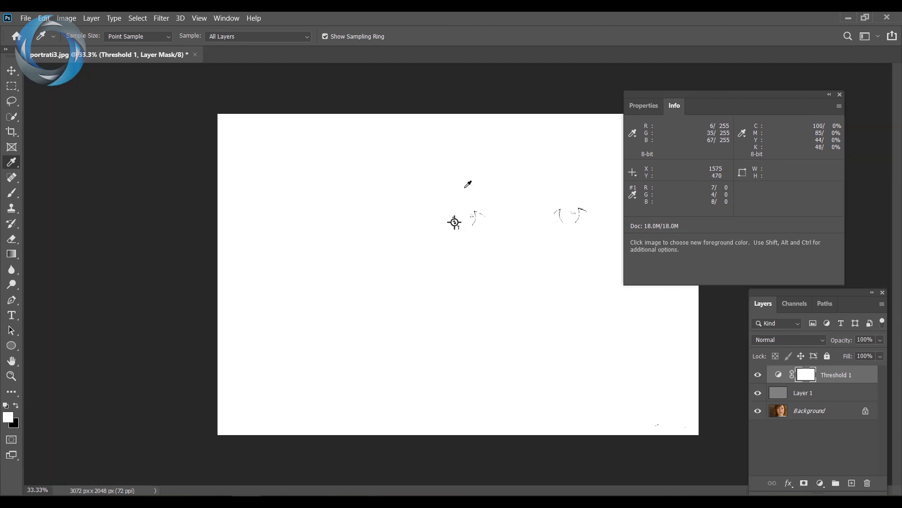
click(839, 94)
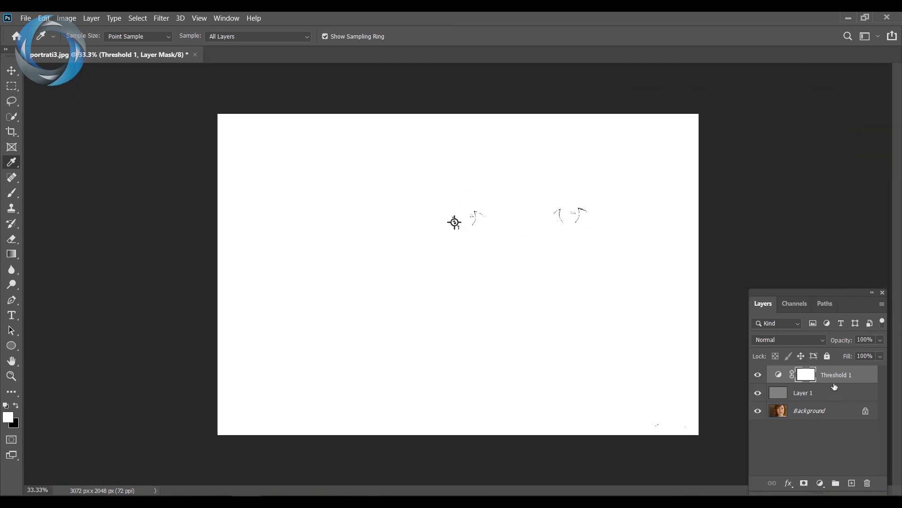
drag(839, 379, 867, 483)
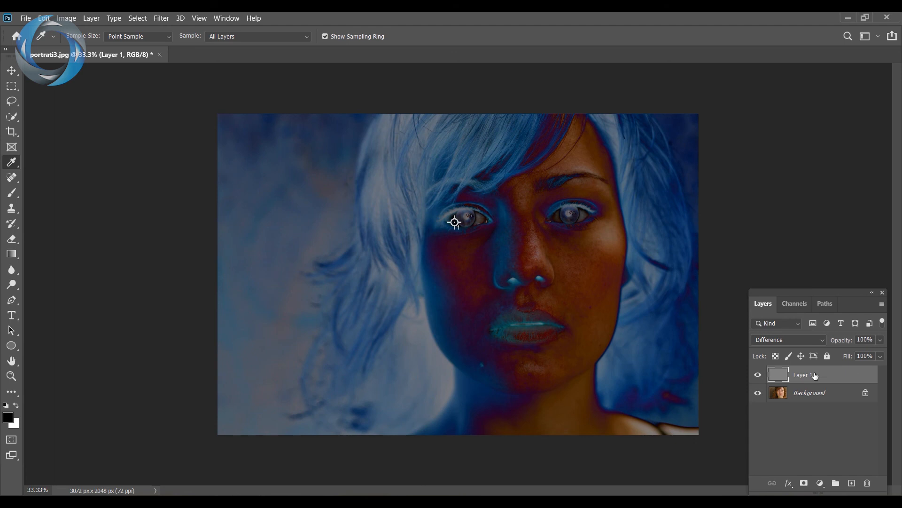
drag(815, 375, 868, 484)
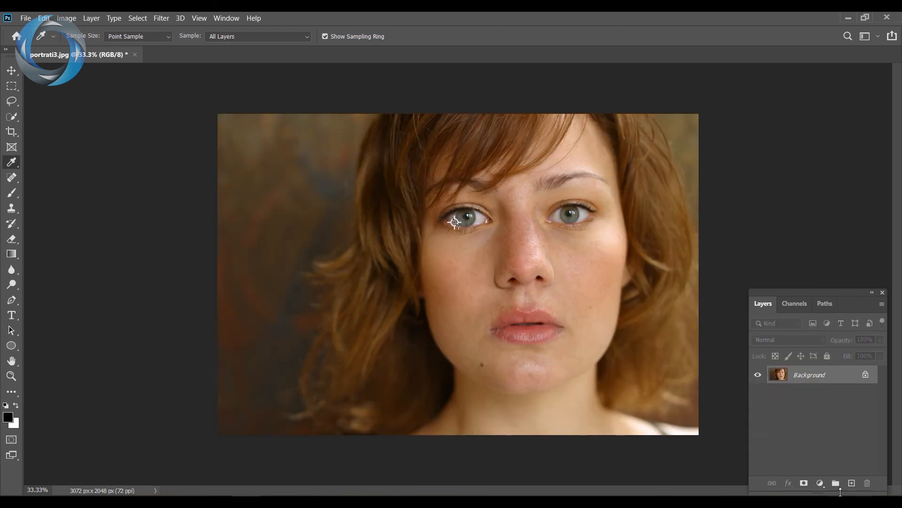
Step: Add a Curves adjustment layer and set its gray point at the color sampler marker in the white of the eye
click(822, 483)
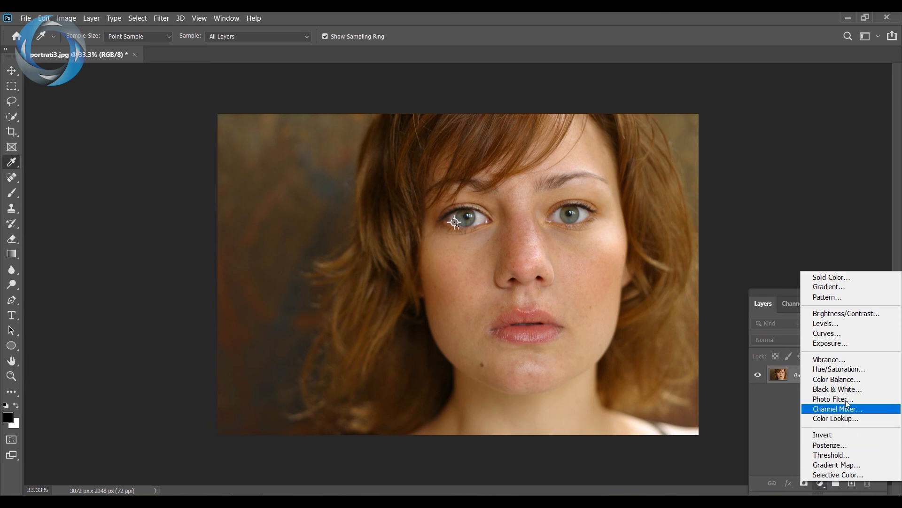
click(840, 333)
key(ctrl+plus)
key(ctrl+plus)
key(ctrl+plus)
key(ctrl+plus)
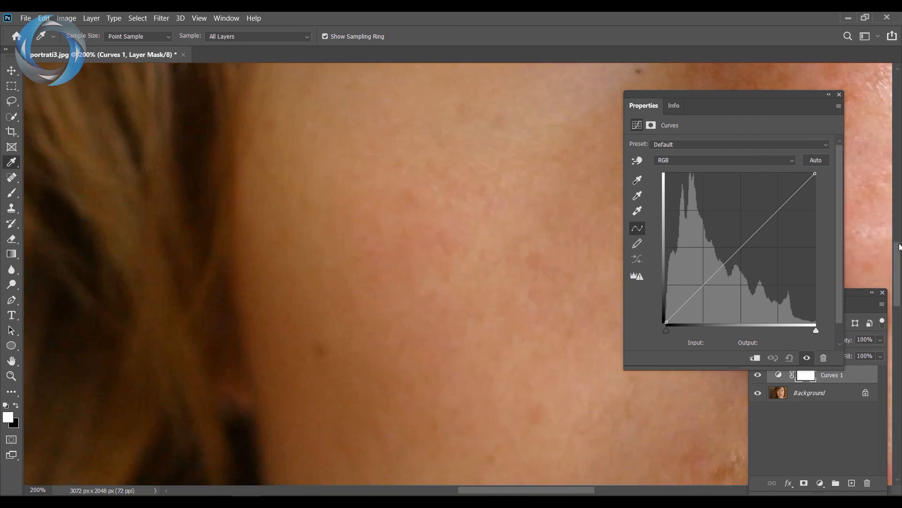
scroll(437, 243, up, 5)
scroll(436, 243, up, 1)
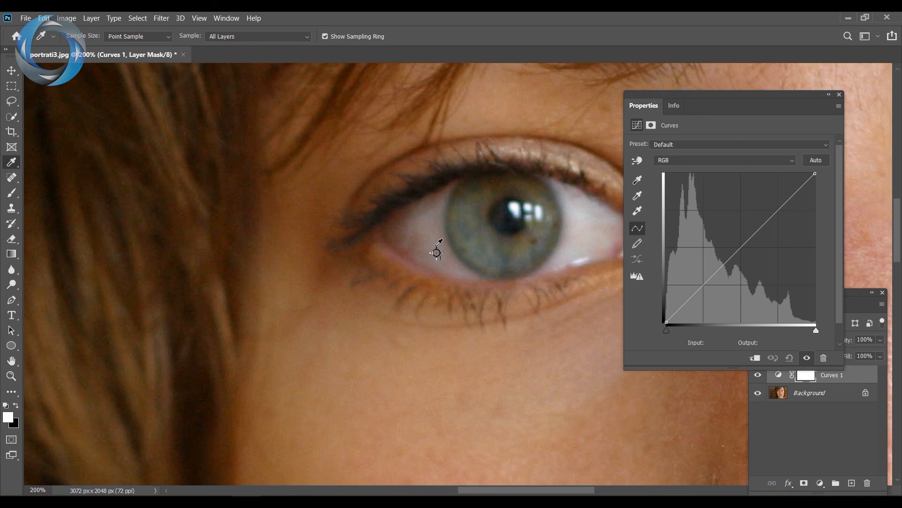
click(638, 196)
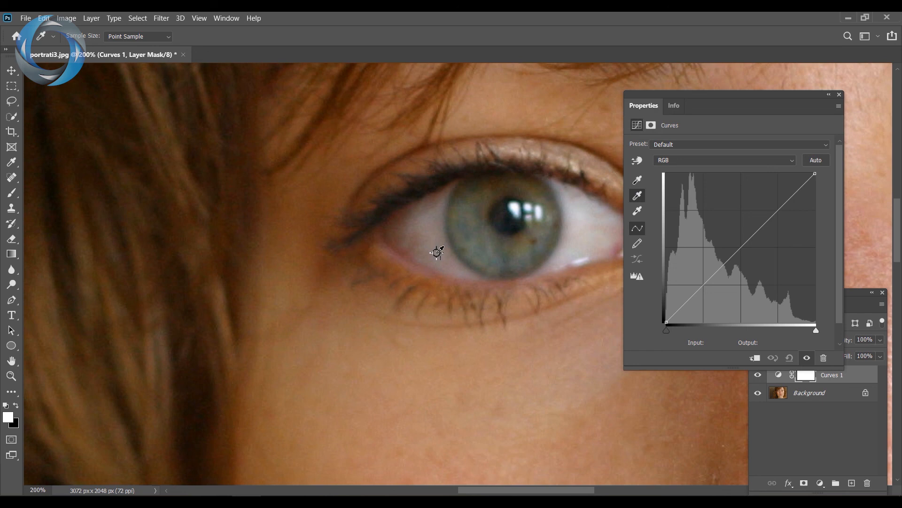
click(437, 253)
Step: Move the Curves properties clear of the portrait and compare the face with the Curves layer hidden and shown
key(ctrl+minus)
key(ctrl+minus)
key(ctrl+minus)
key(ctrl+minus)
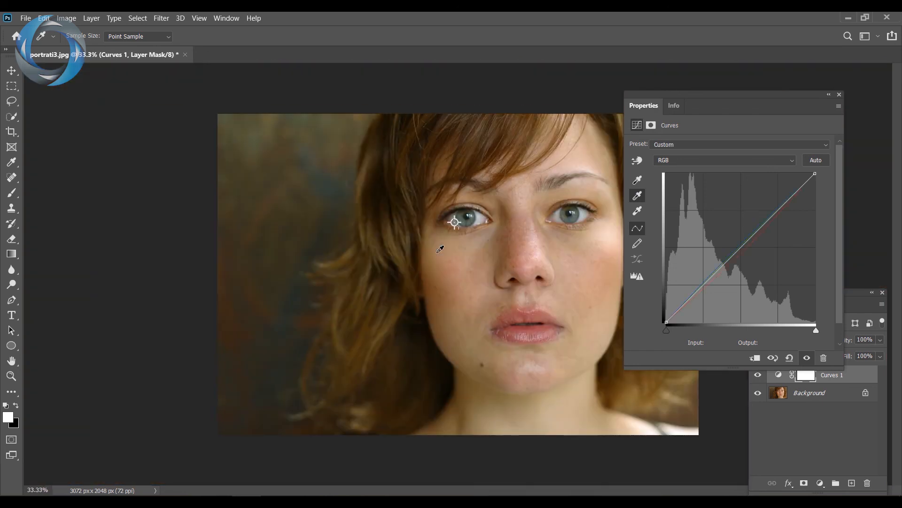
drag(726, 97, 794, 56)
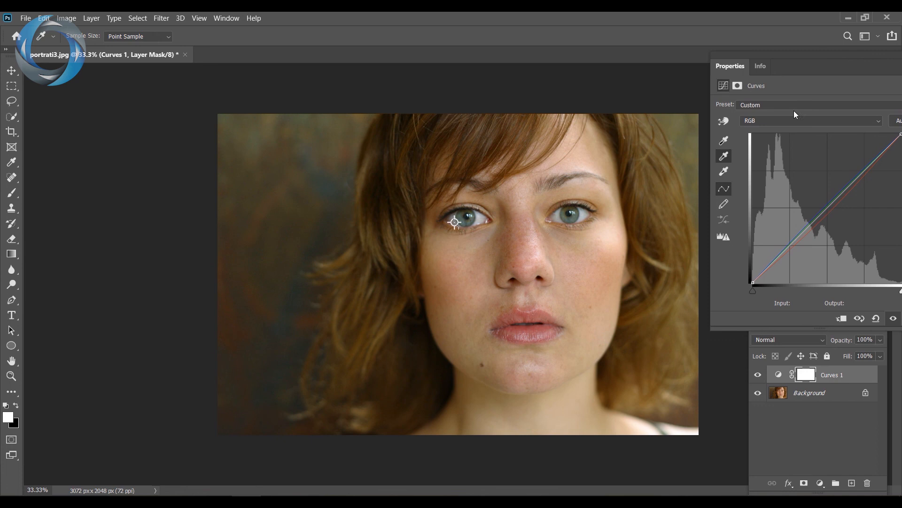
click(758, 375)
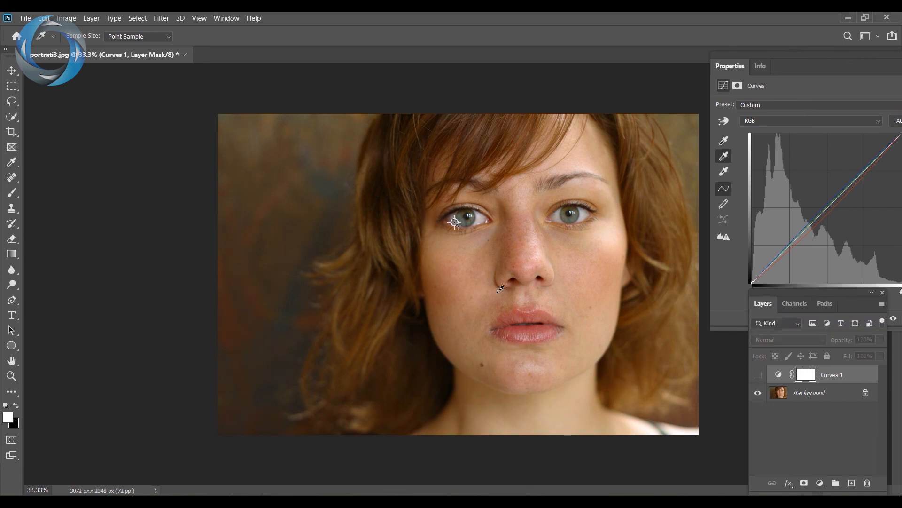
key(ctrl+plus)
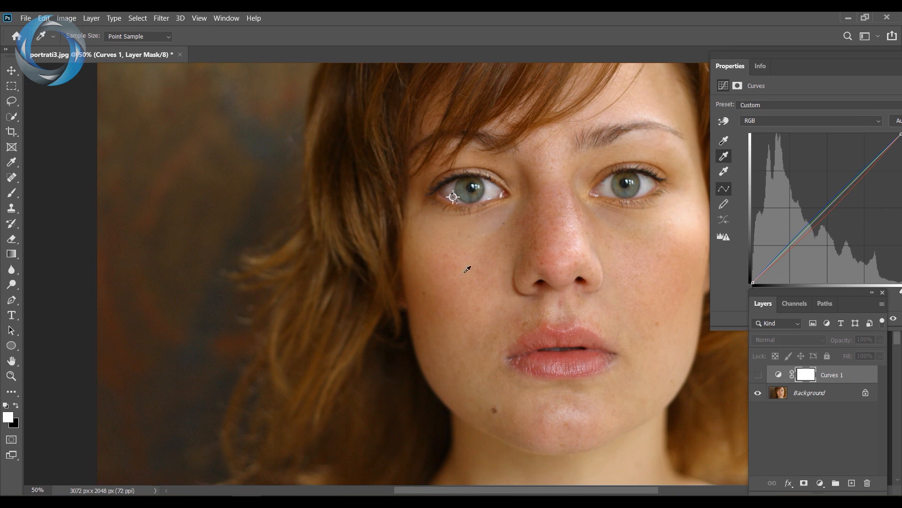
click(758, 376)
click(758, 376)
click(759, 375)
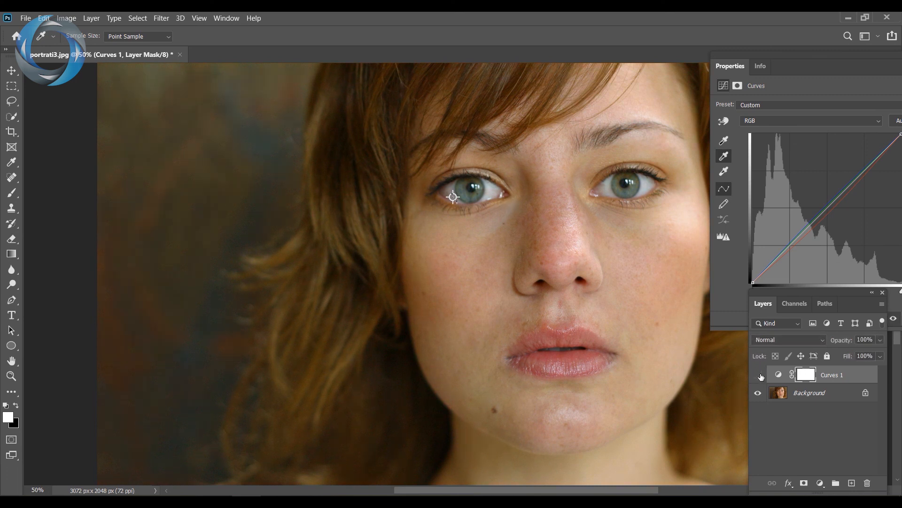
click(759, 375)
click(759, 375)
key(ctrl+minus)
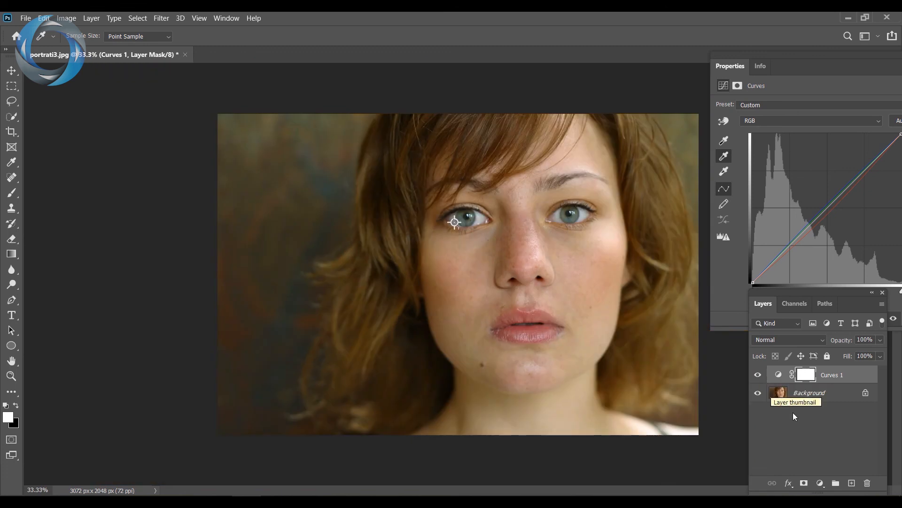
Step: Toggle the Curves layer's visibility to compare the whole portrait before and after the color correction, leaving the layer shown
click(758, 376)
click(758, 377)
click(758, 377)
click(757, 377)
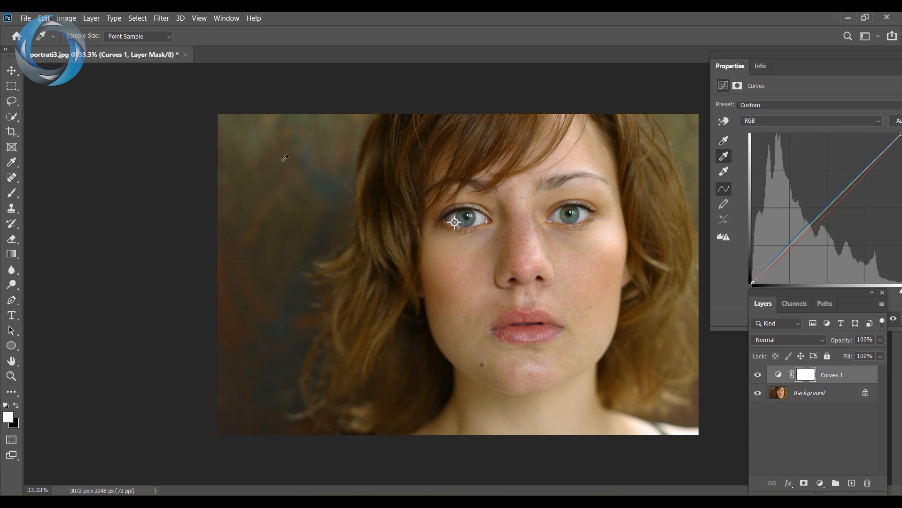
click(758, 375)
click(757, 374)
Step: Switch to the browser to view the grey card color correction images, and return to Photoshop
key(alt+Tab)
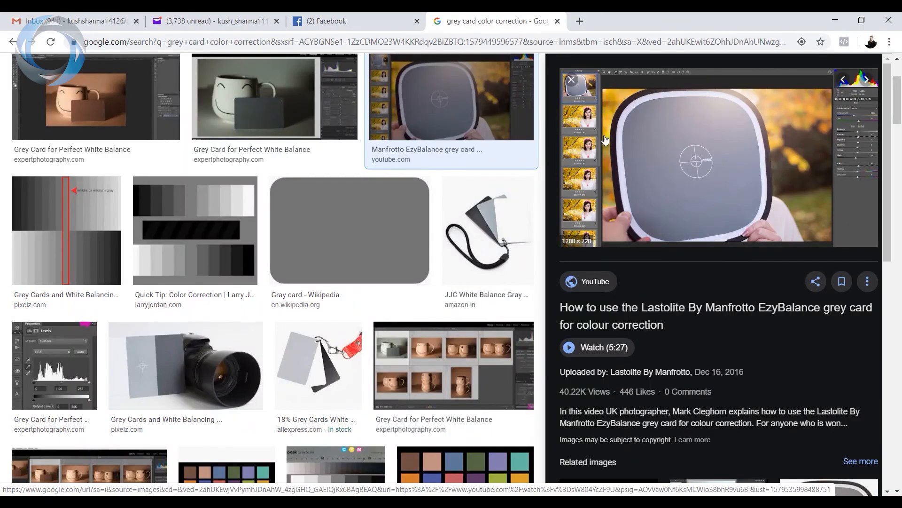
key(alt+Tab)
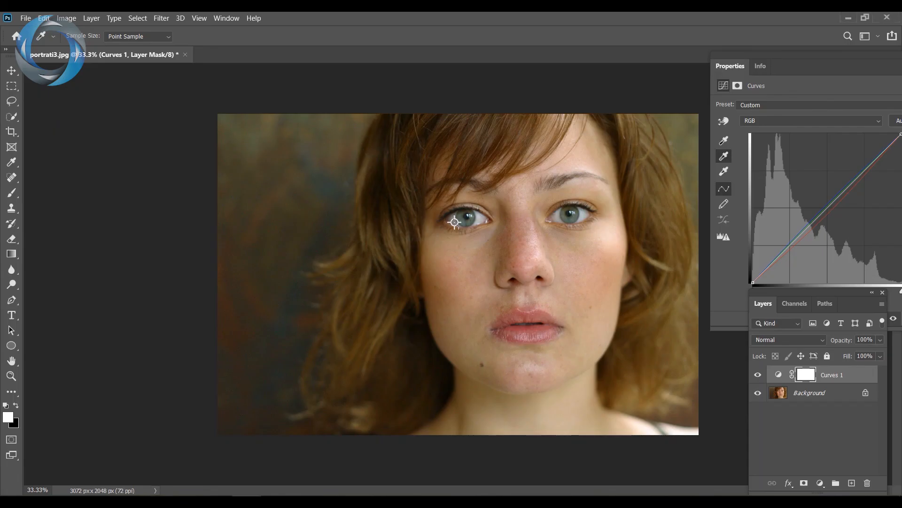